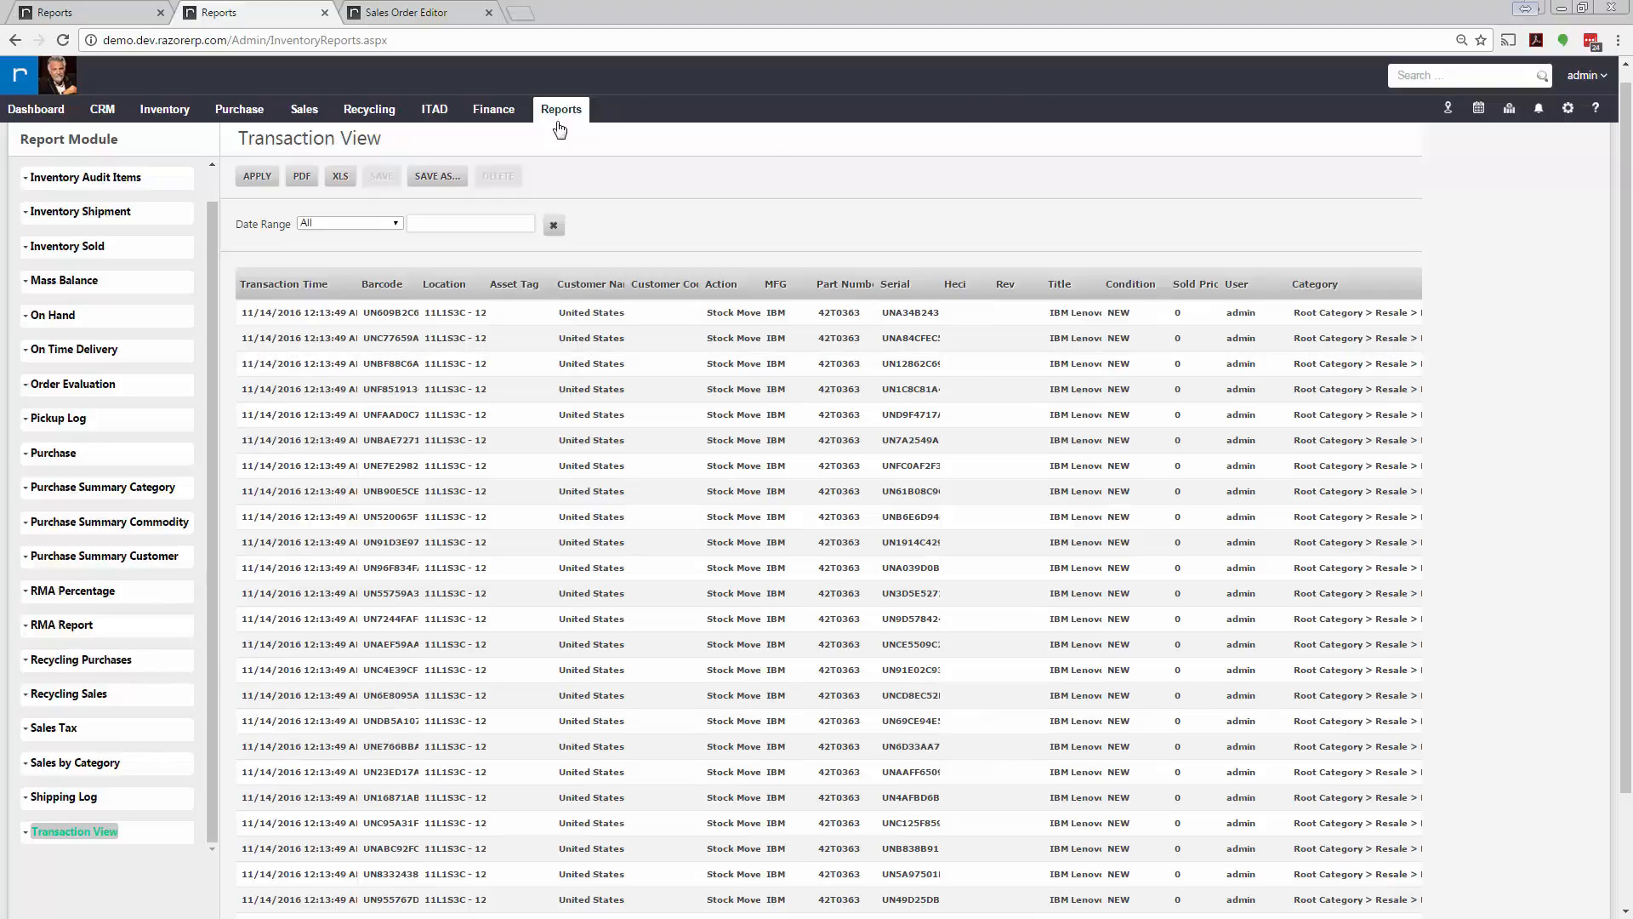
# Open the Transaction View report in the Reports module.
pyautogui.click(568, 135)
pyautogui.scroll(-3, 145, 686)
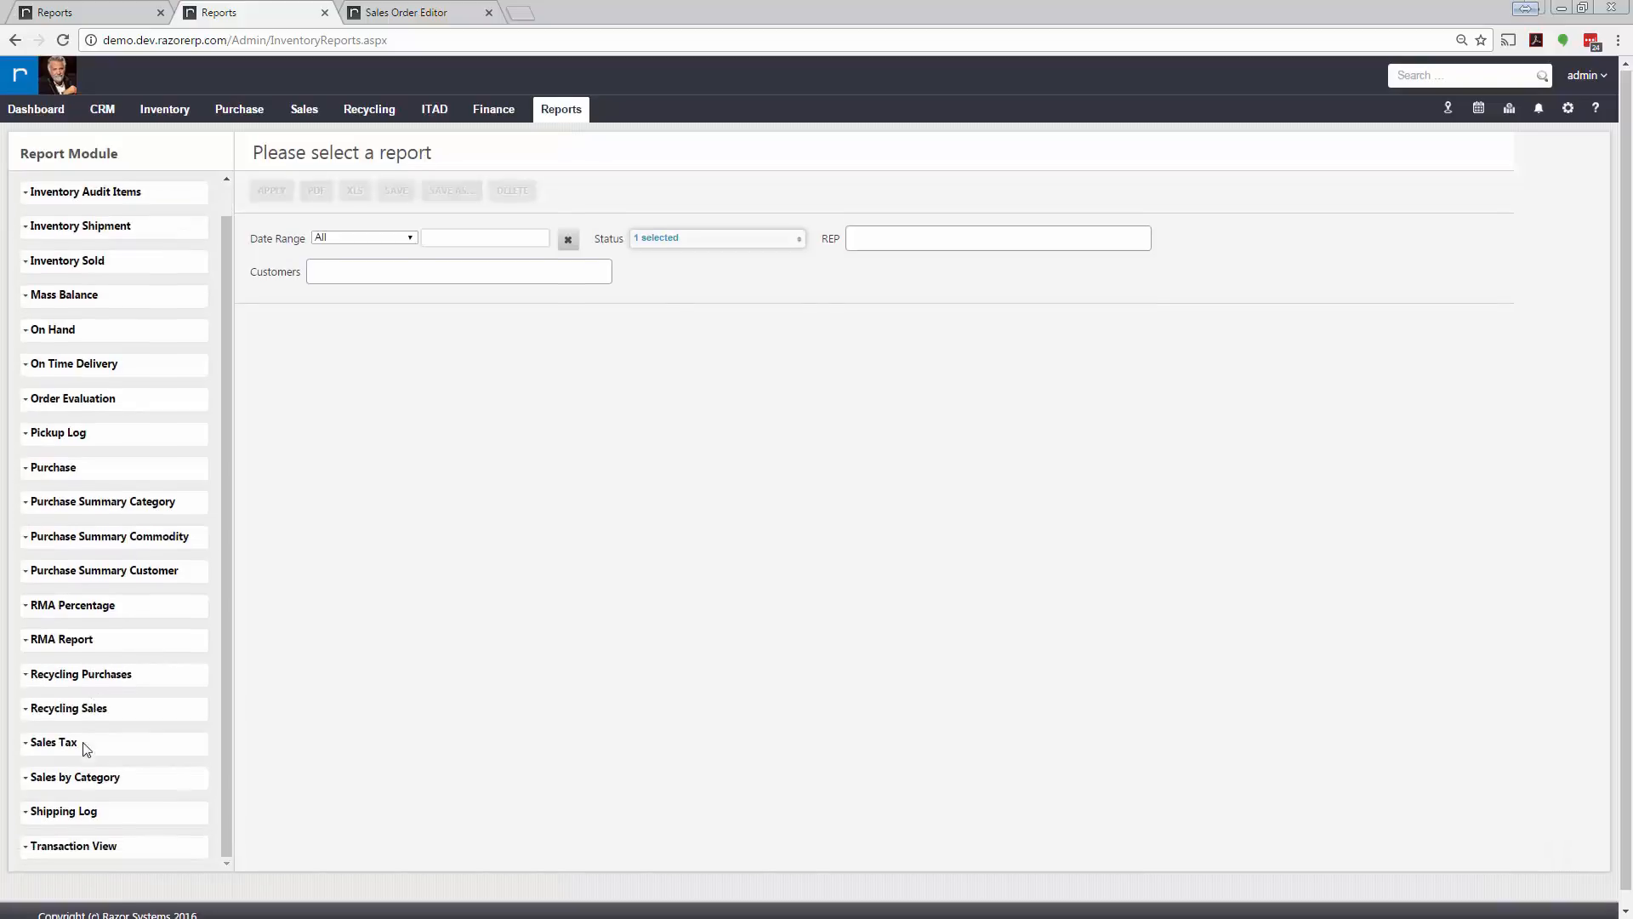
pyautogui.click(70, 834)
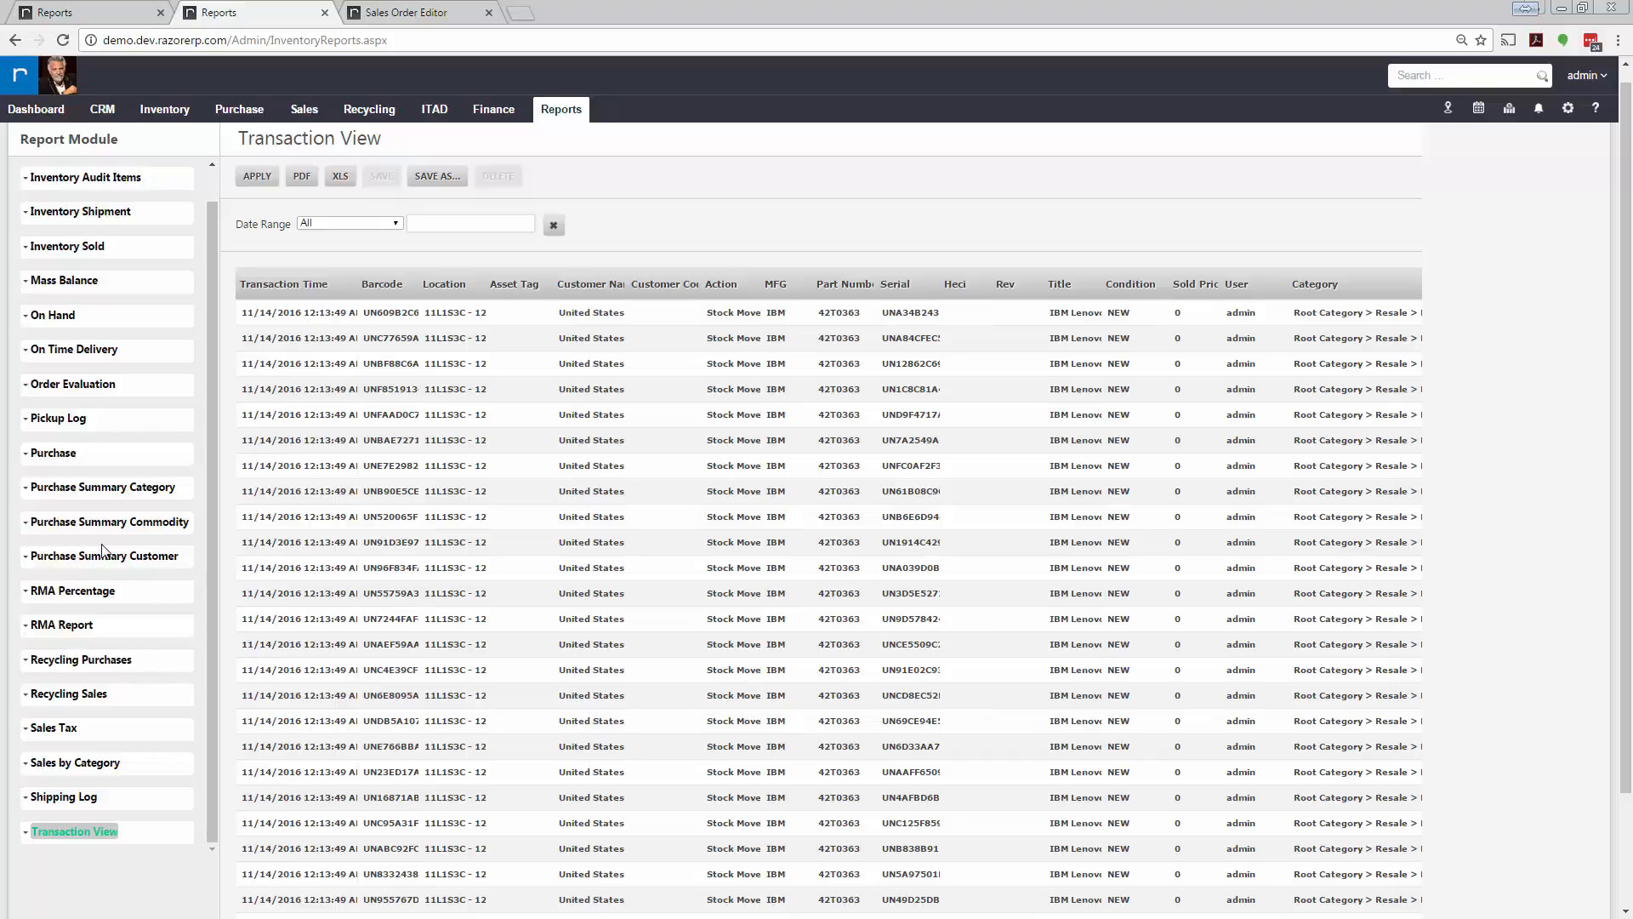
# Sort the transactions by Barcode and apply the This Fiscal Quarter date range to the report.
pyautogui.click(371, 272)
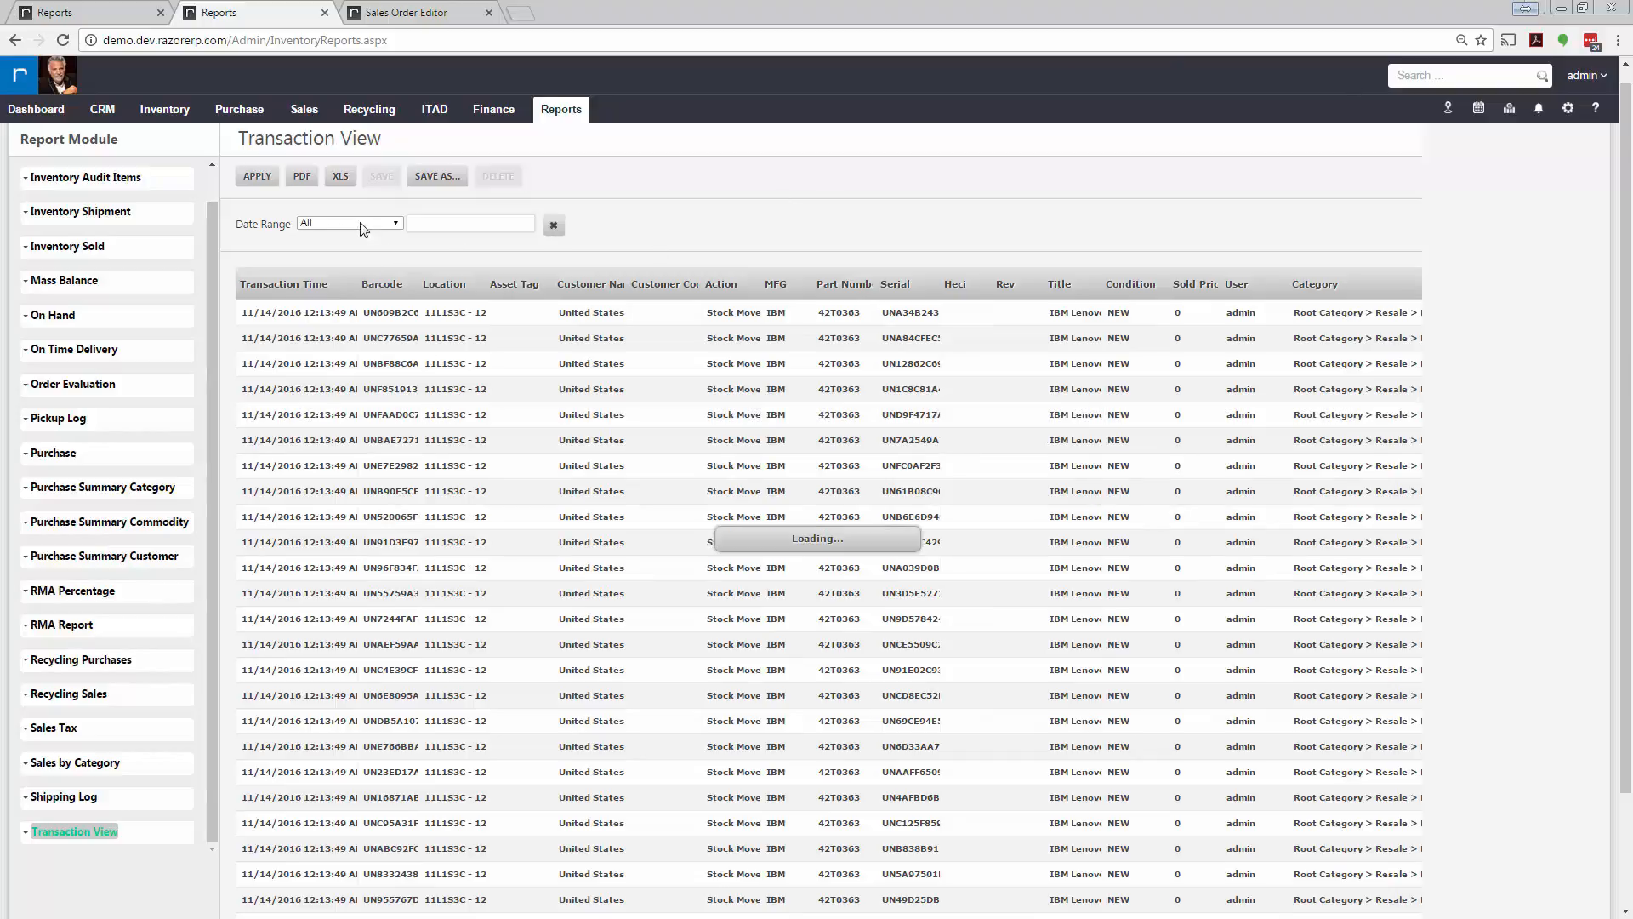
pyautogui.click(363, 225)
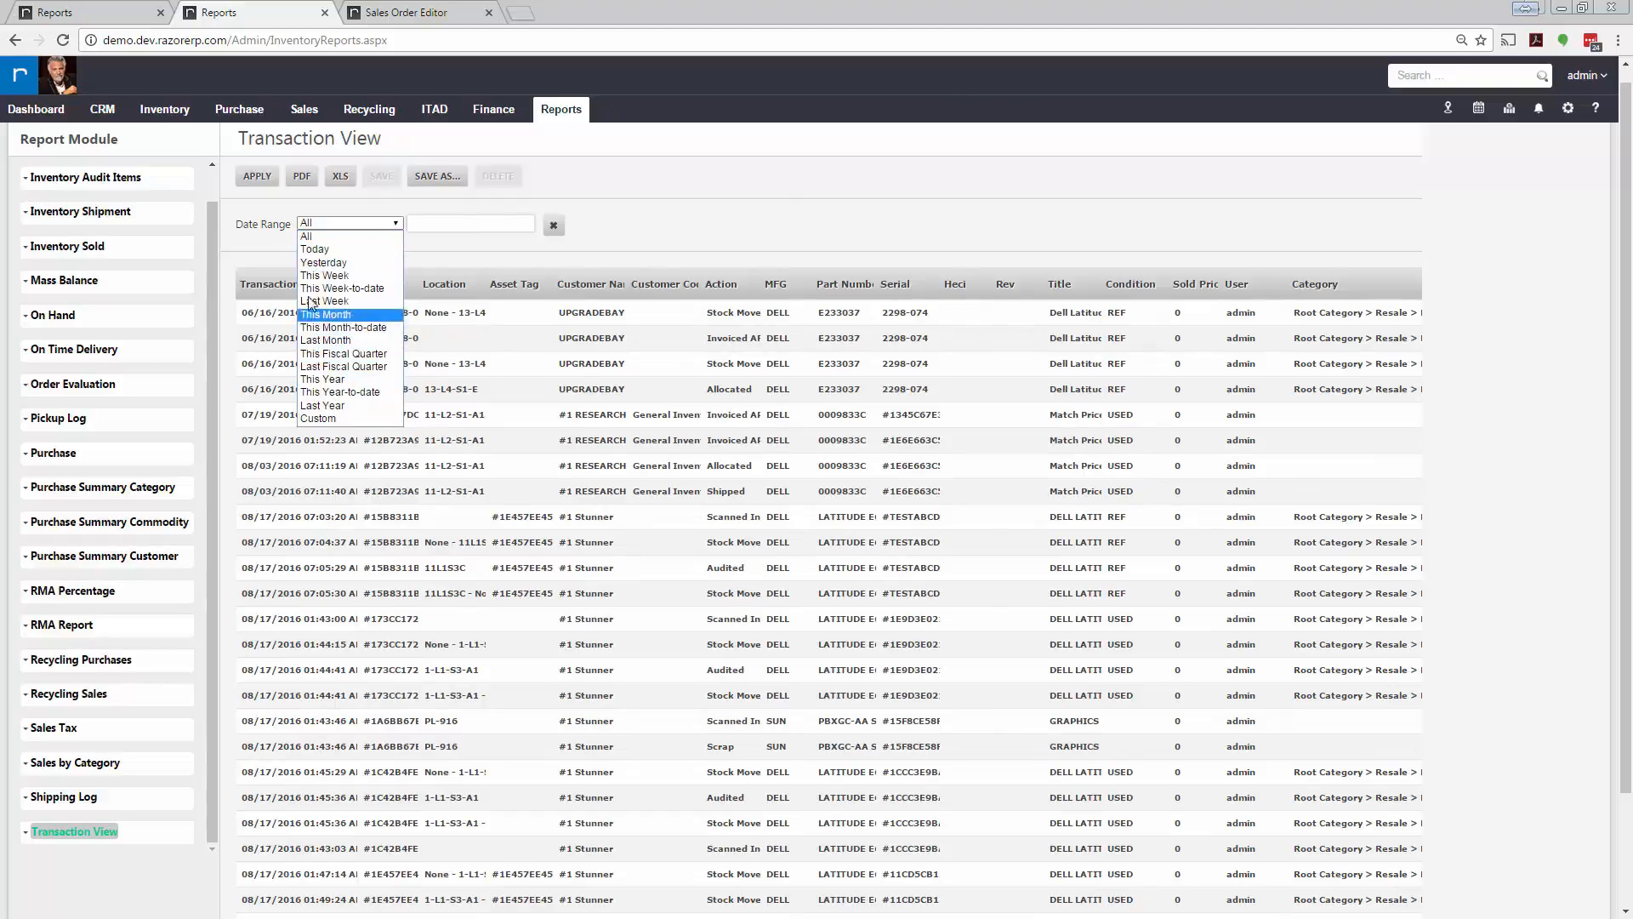
pyautogui.click(346, 354)
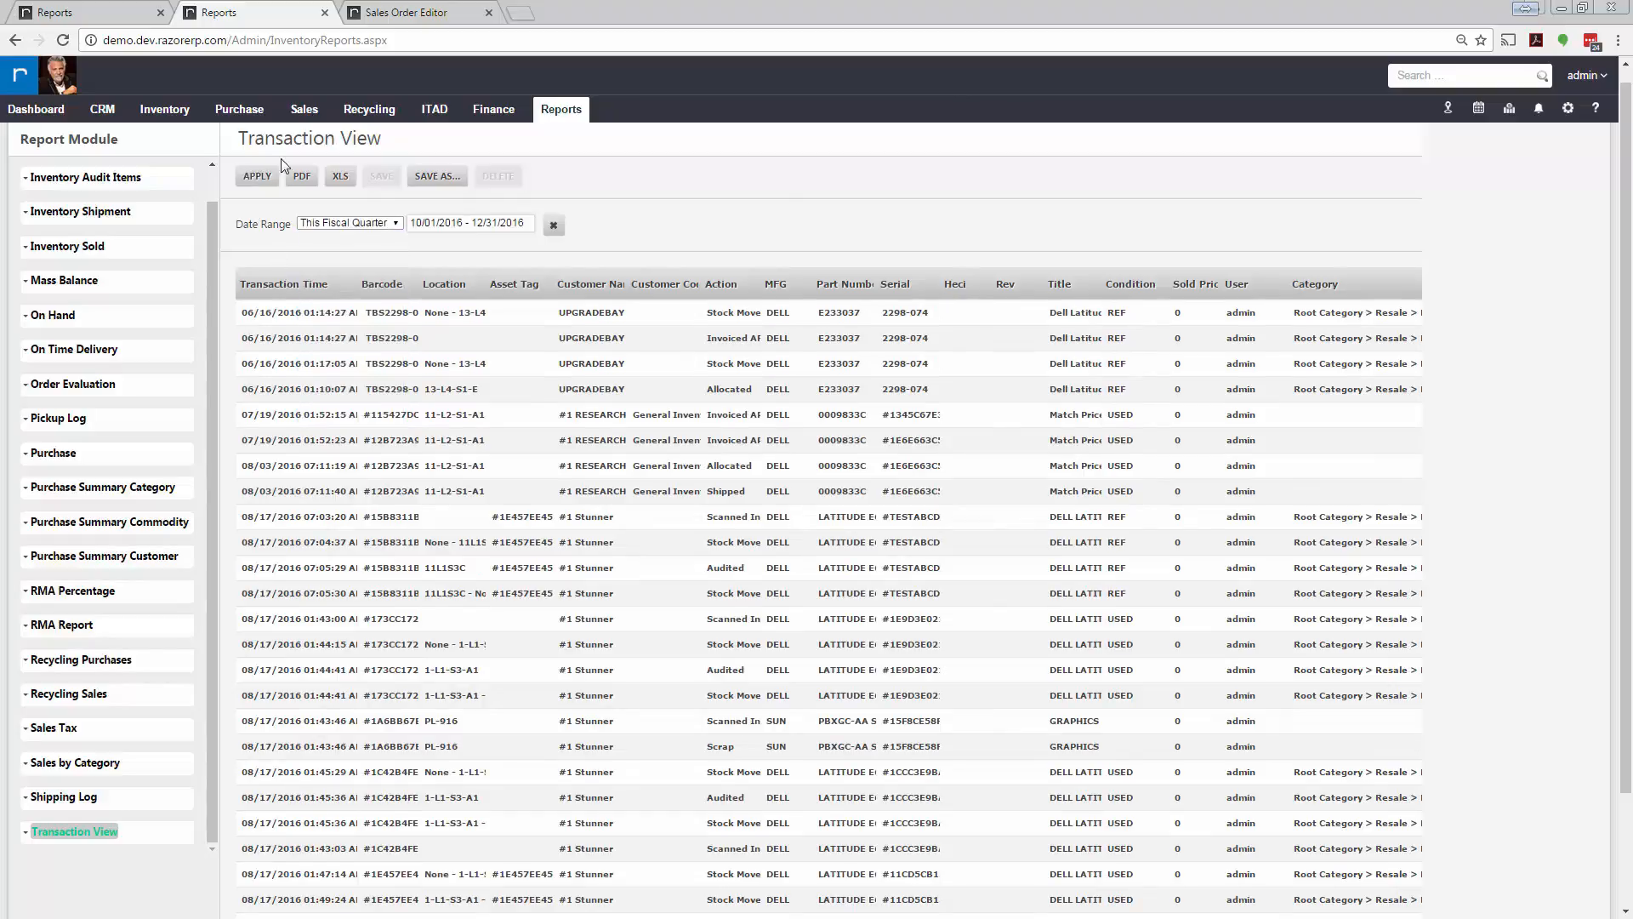
pyautogui.click(259, 177)
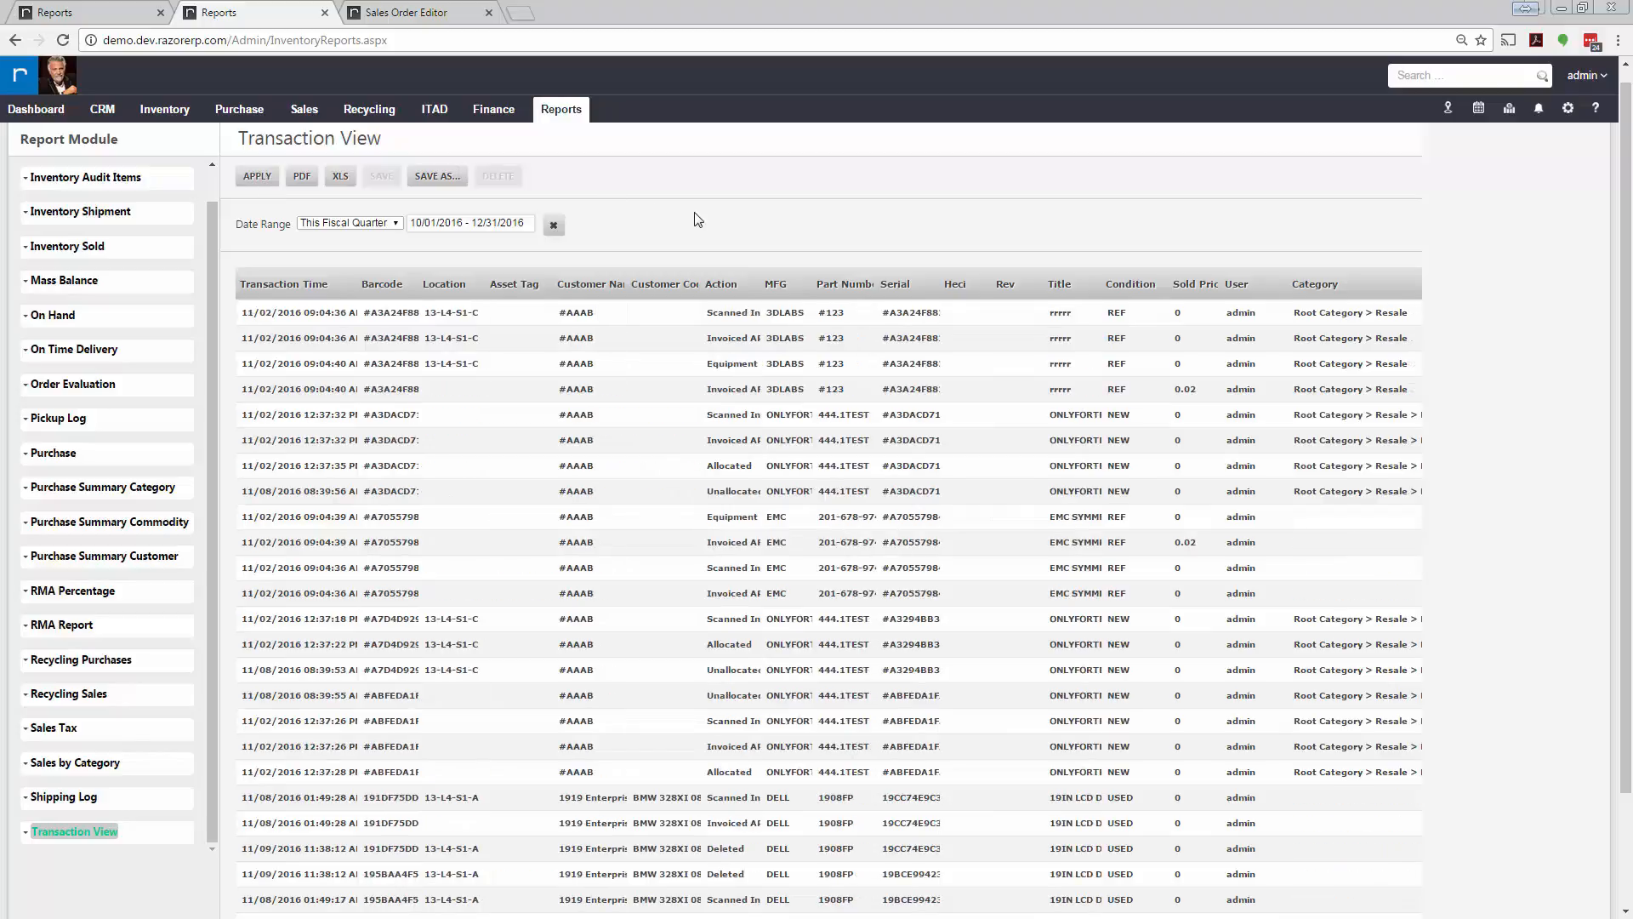
# Export the filtered Transaction View report to XLS and open the downloaded workbook in Excel.
pyautogui.click(341, 180)
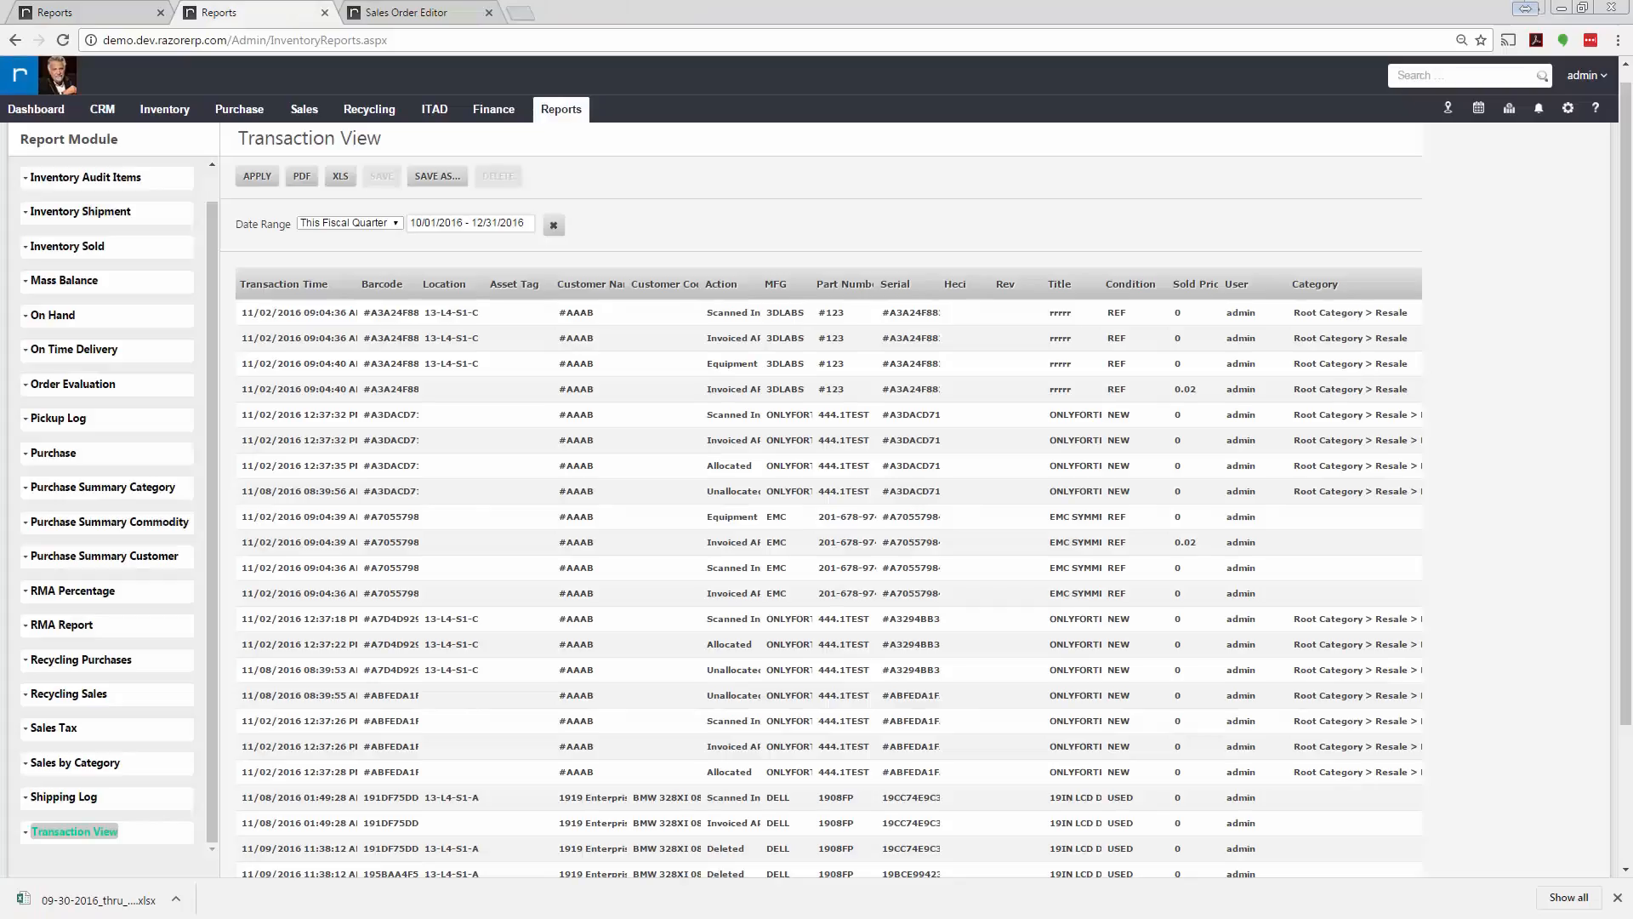
pyautogui.click(133, 912)
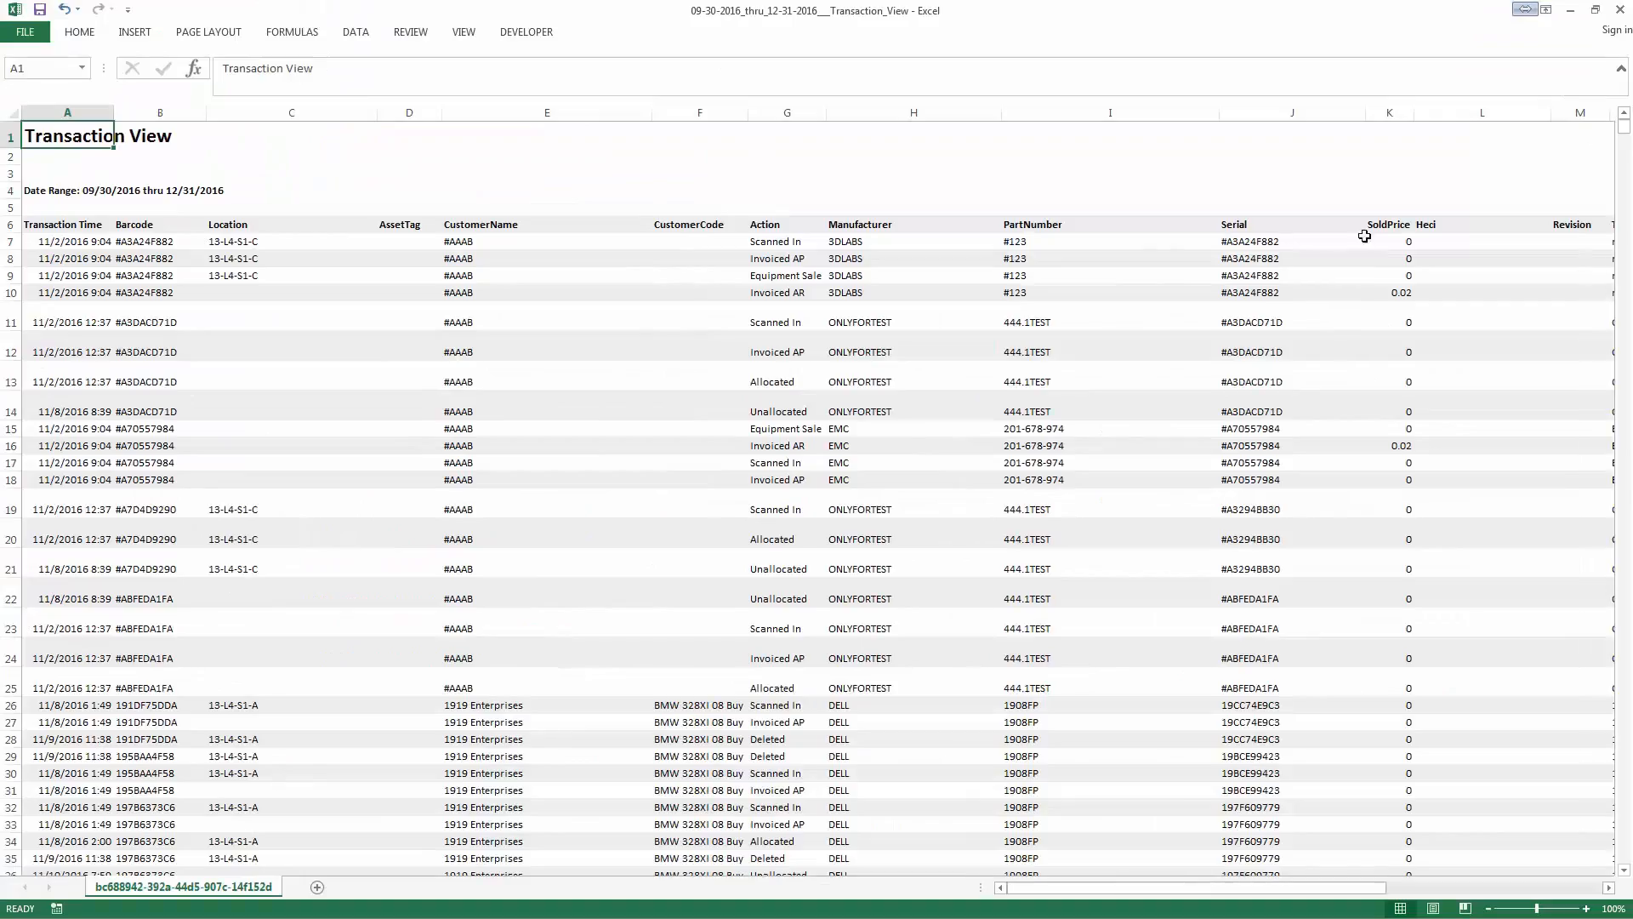
# Examine the exported report's date range and its columns from Transaction Time through Manufacturer.
pyautogui.click(482, 708)
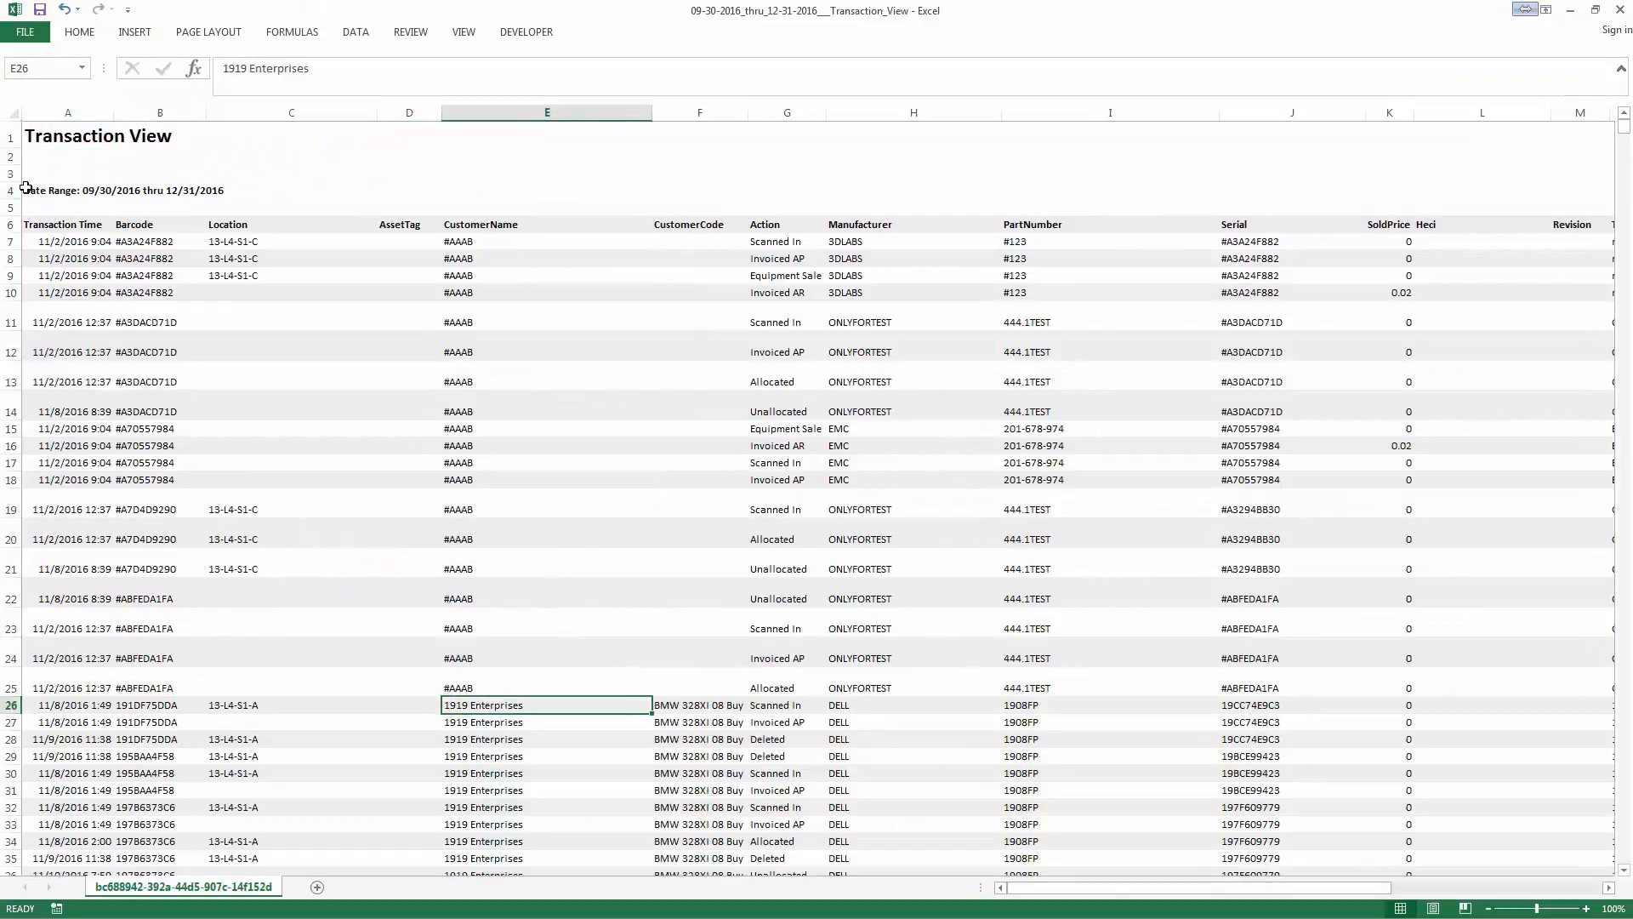
pyautogui.click(27, 189)
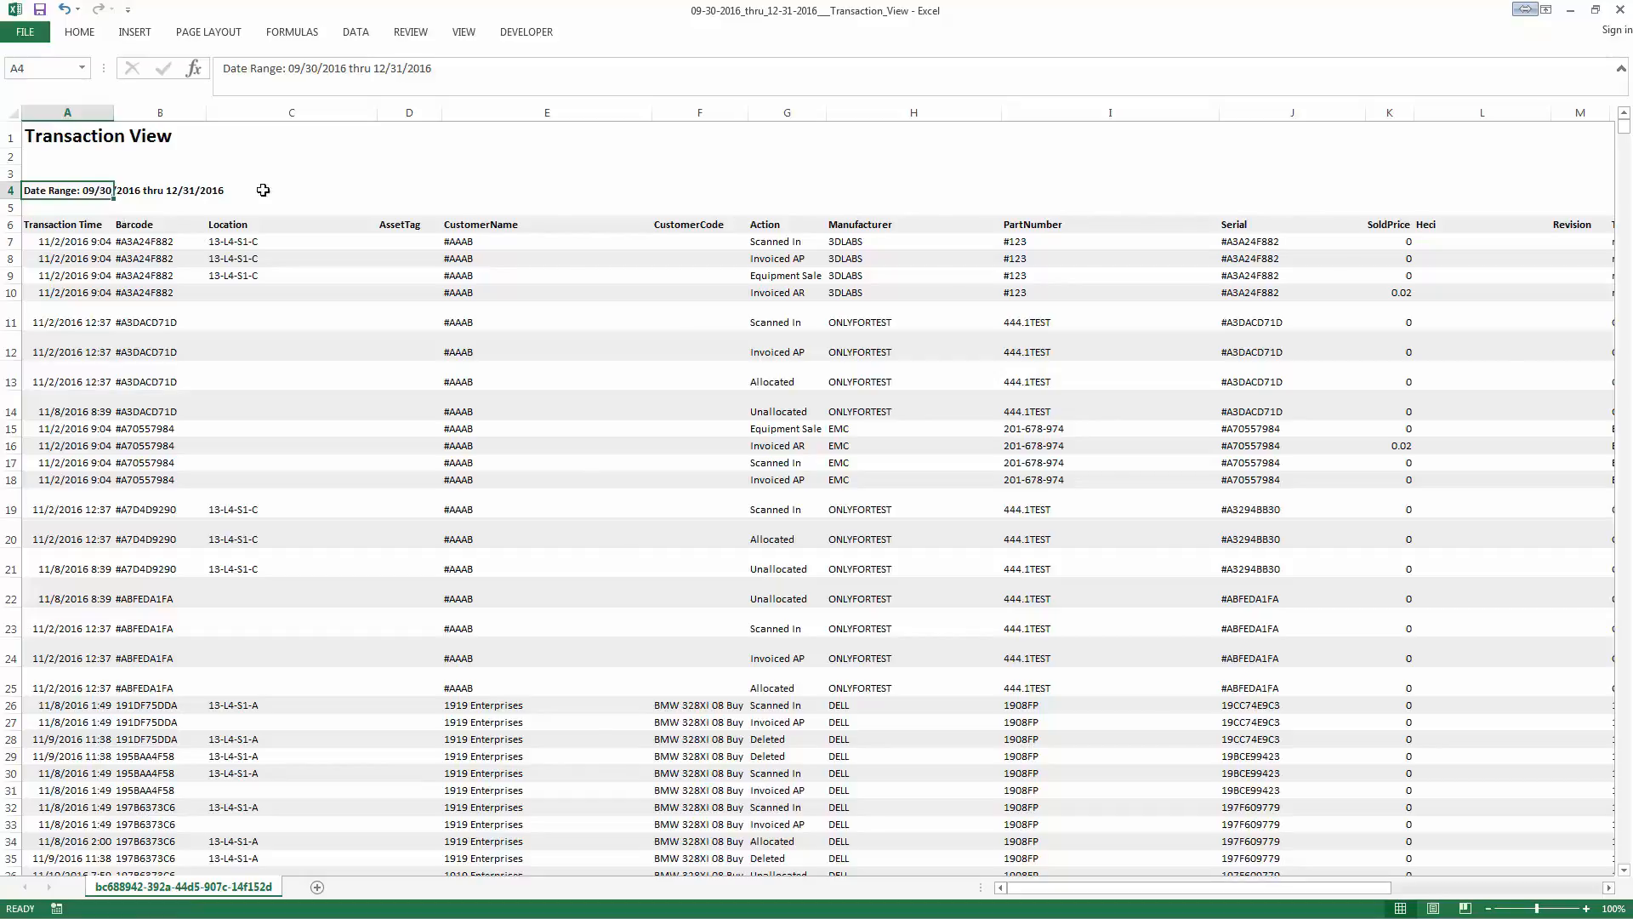
pyautogui.click(319, 194)
pyautogui.click(281, 481)
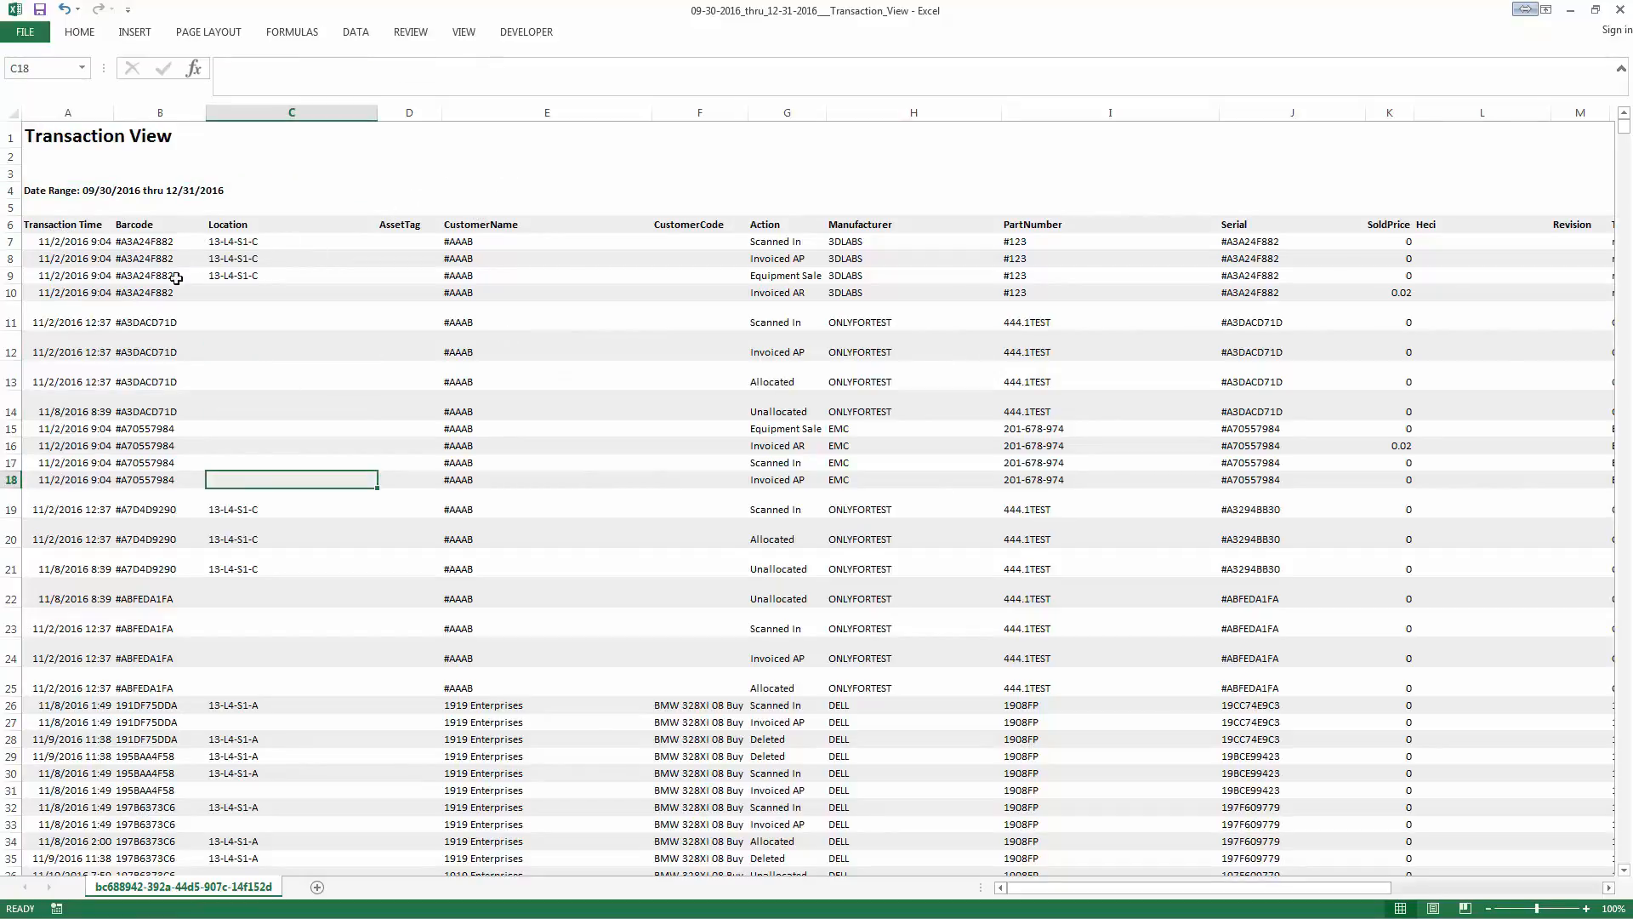
pyautogui.click(70, 239)
pyautogui.click(152, 228)
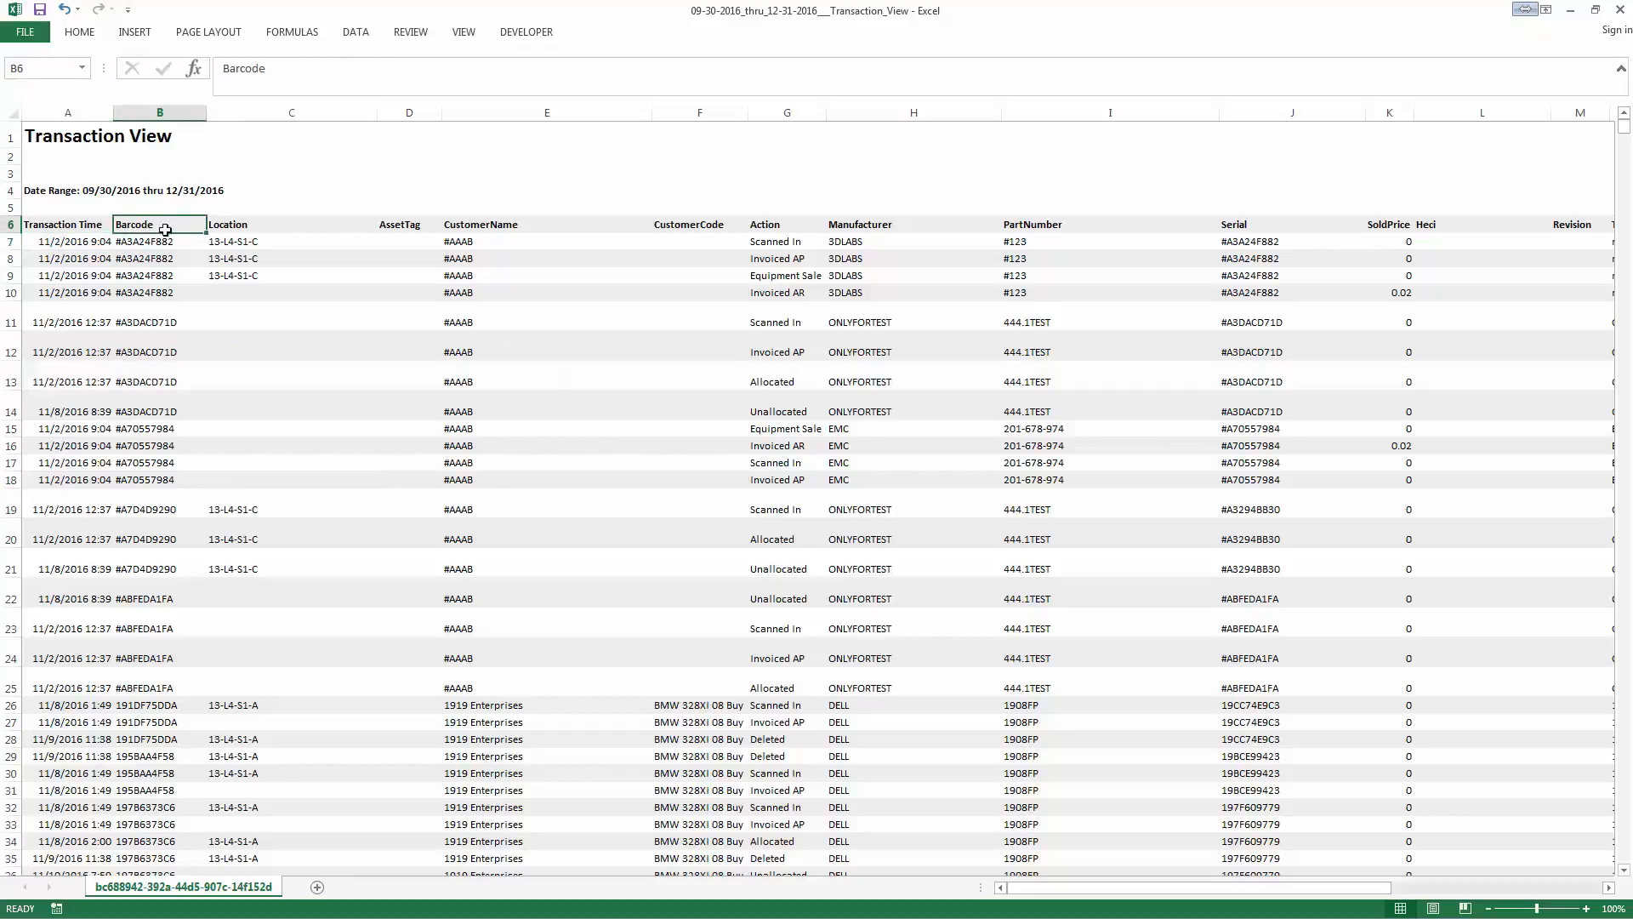
pyautogui.click(254, 230)
pyautogui.click(397, 226)
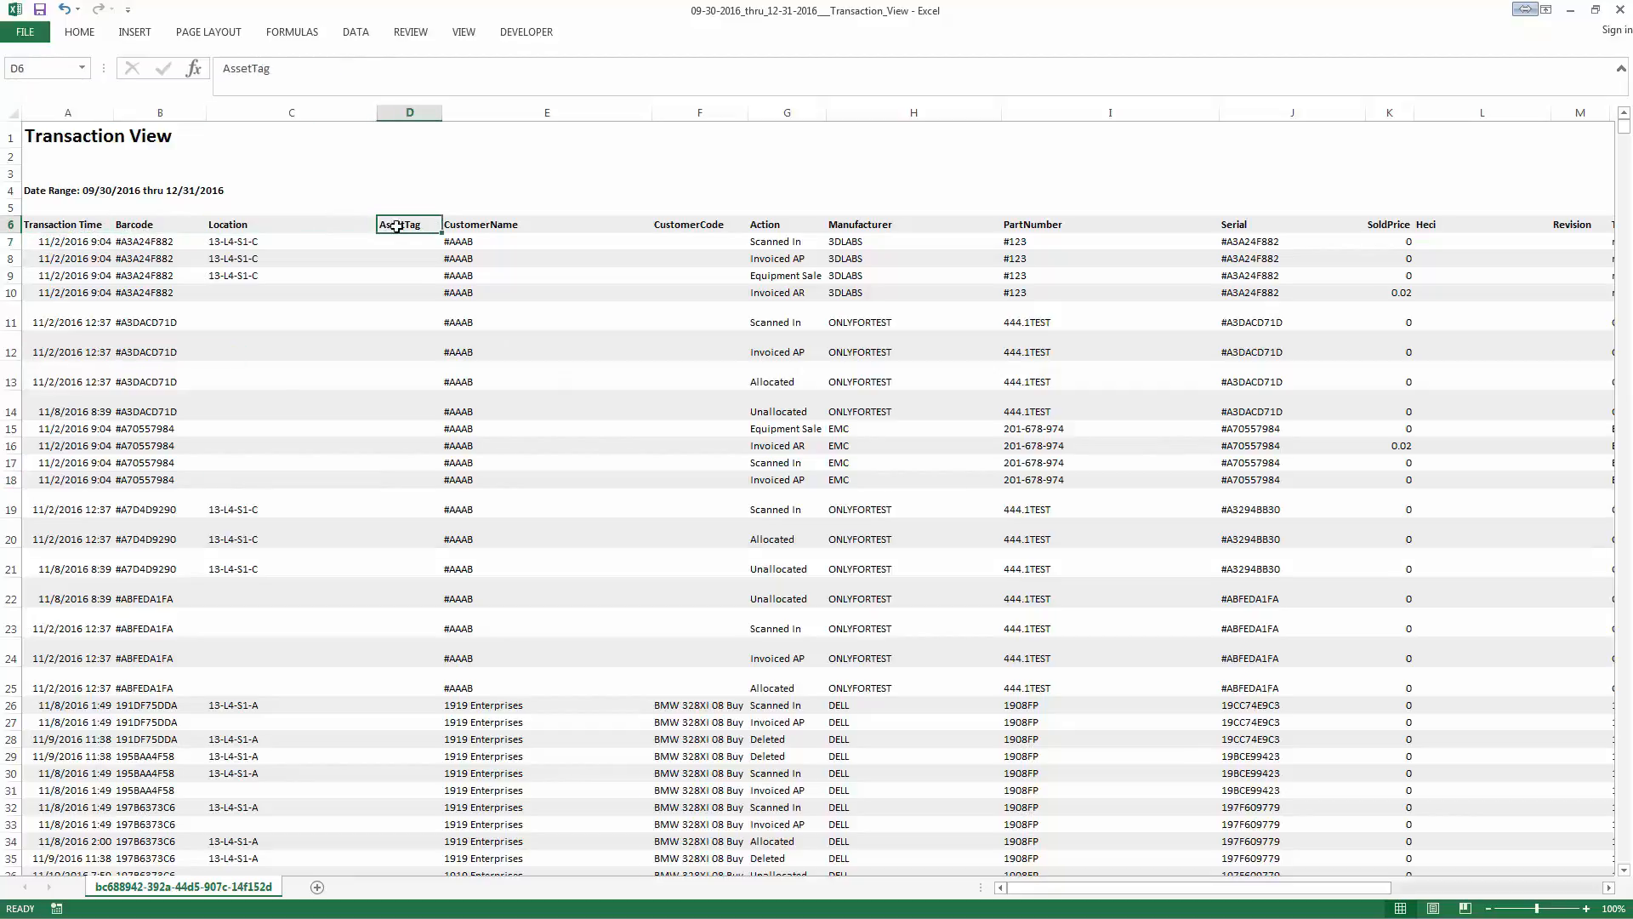
pyautogui.click(497, 226)
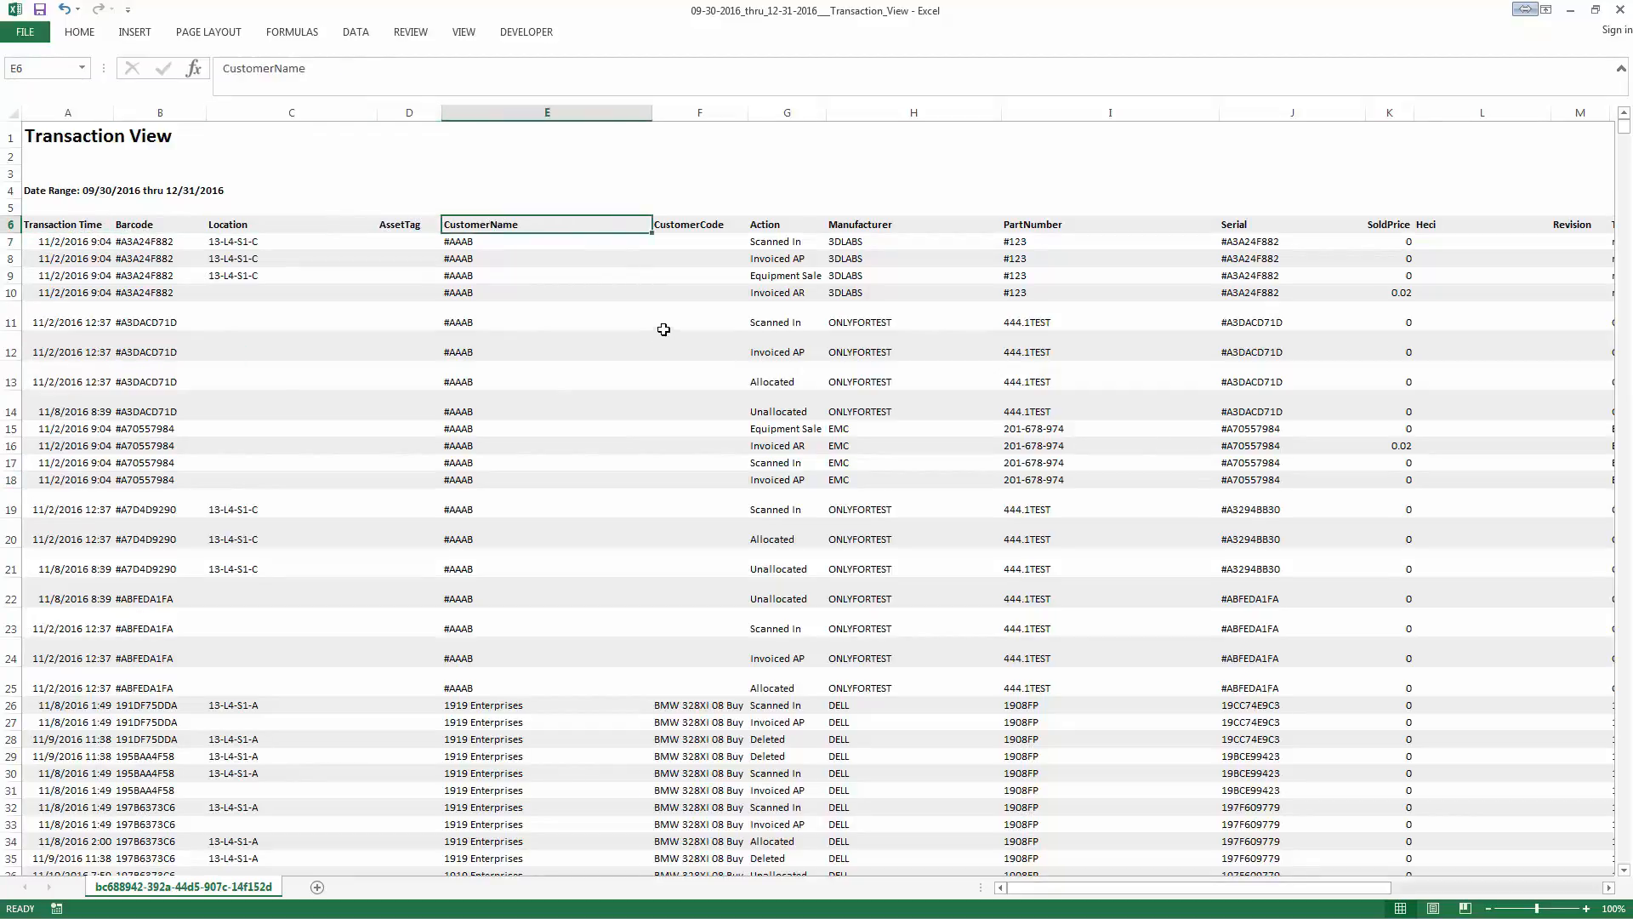
pyautogui.click(708, 225)
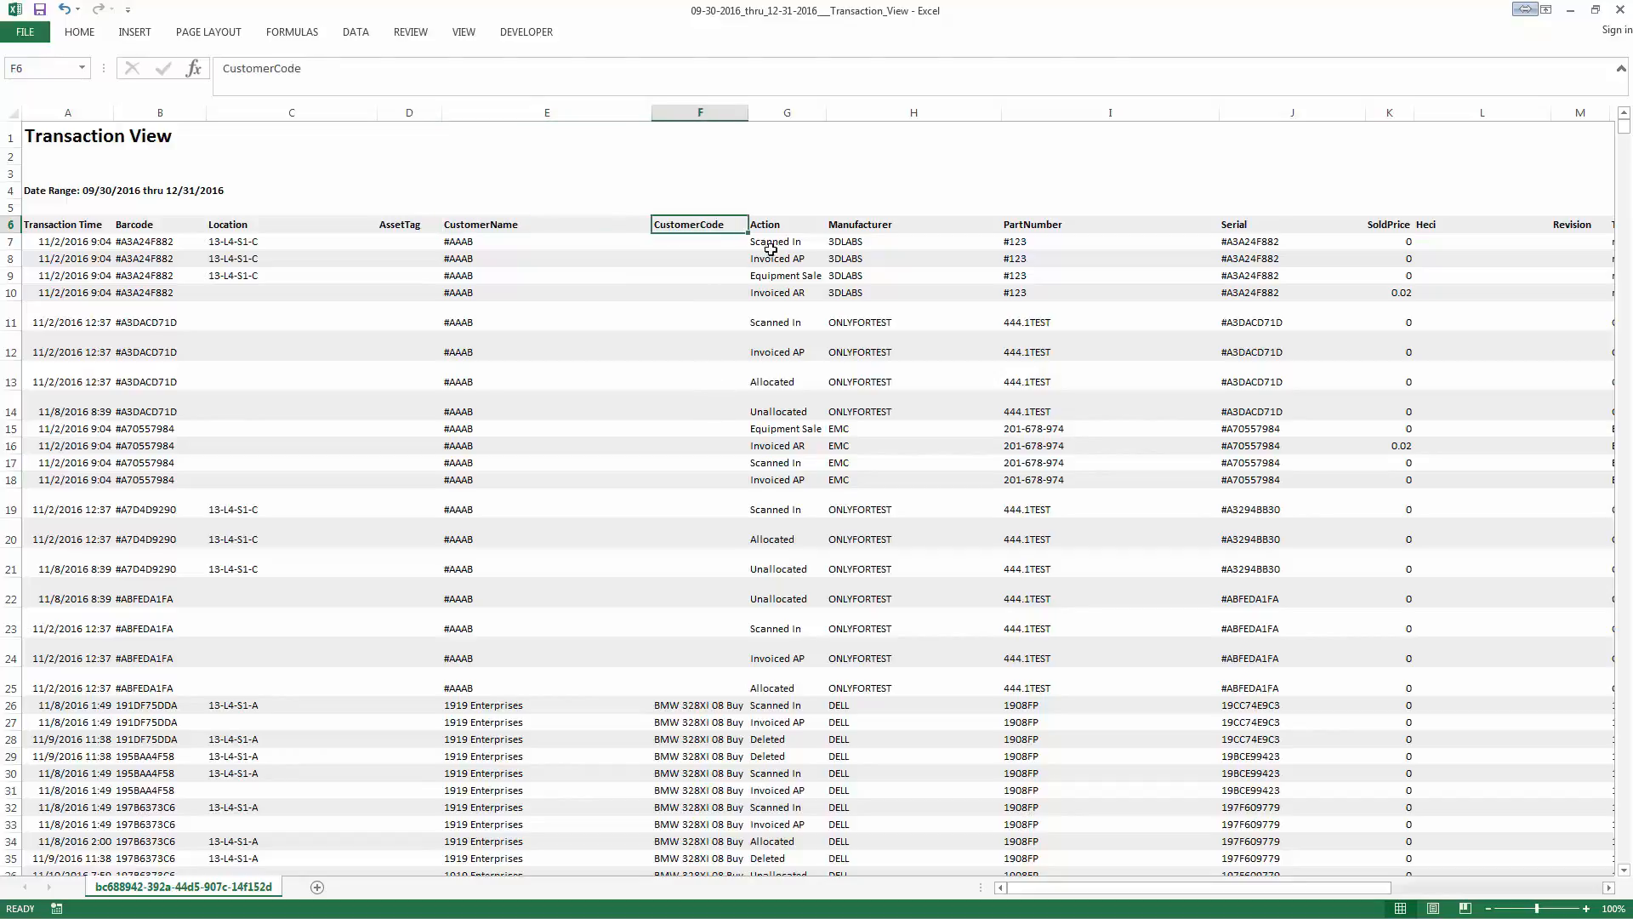
pyautogui.moveTo(781, 228); pyautogui.dragTo(787, 772)
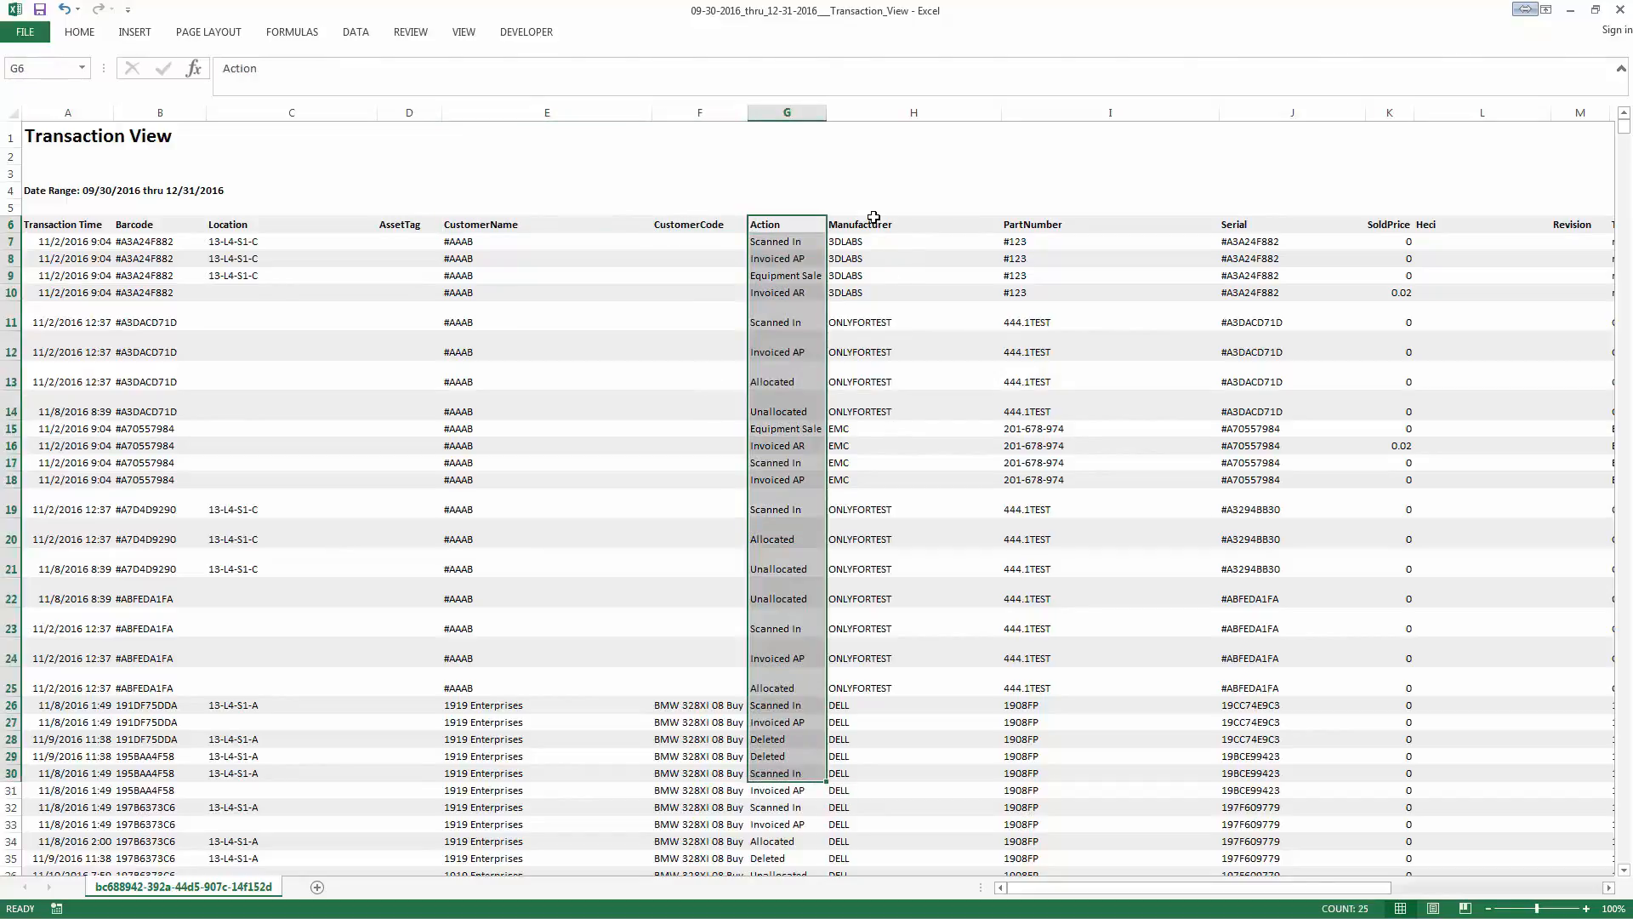
pyautogui.moveTo(873, 222); pyautogui.dragTo(893, 760)
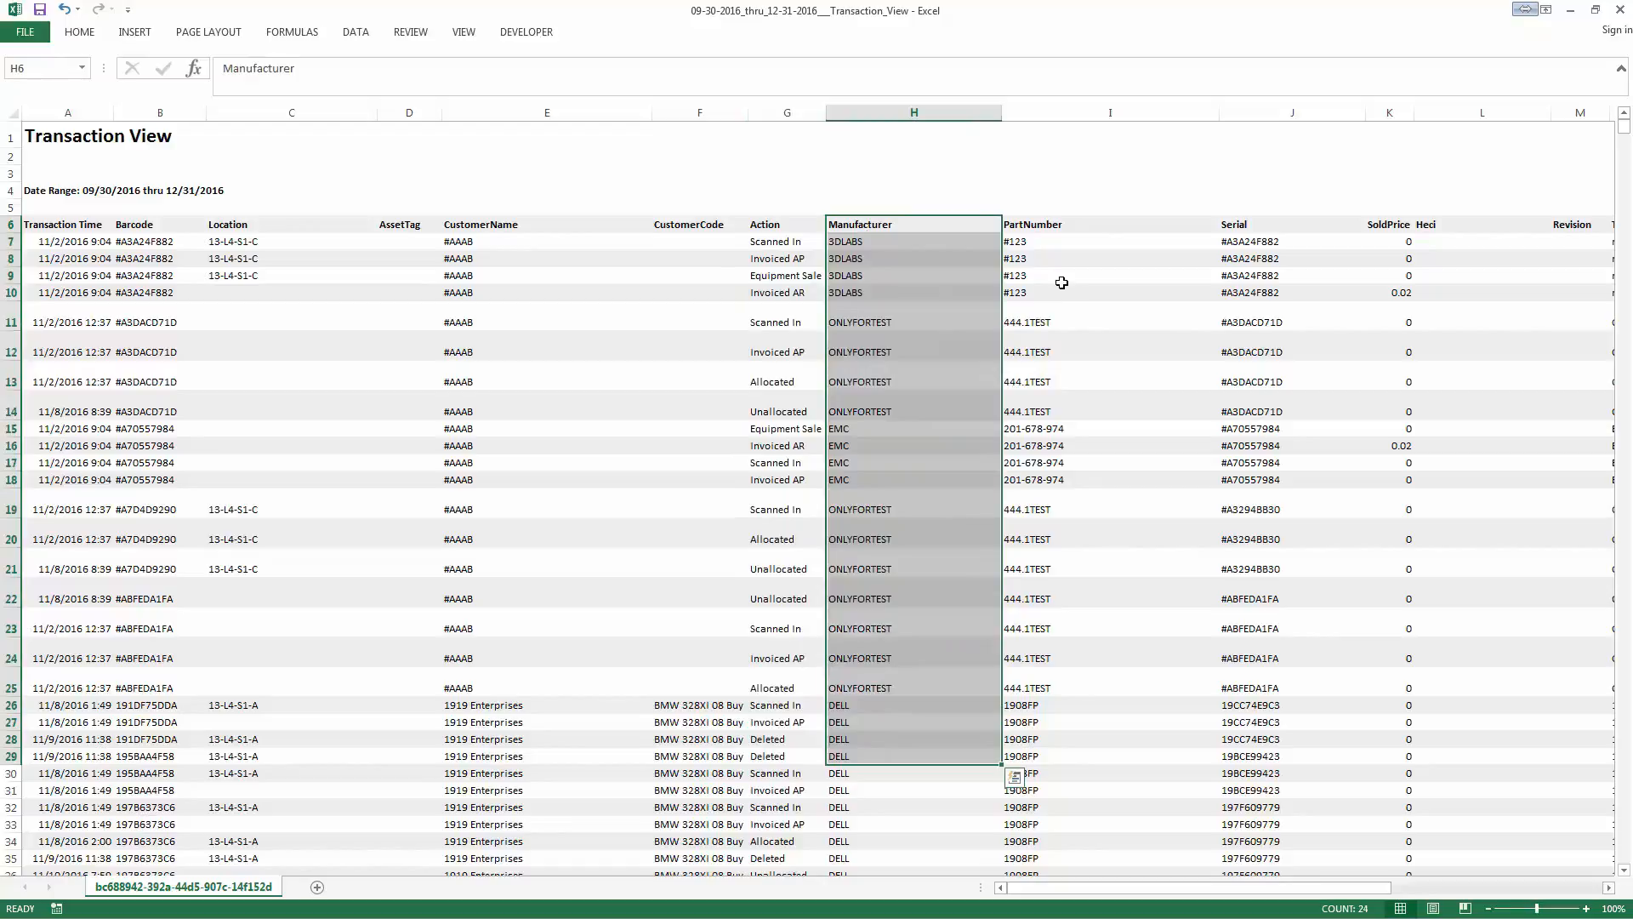
# Examine the remaining exported columns, including SoldPrice, Revision, Title and the entries under User.
pyautogui.moveTo(1294, 896); pyautogui.dragTo(1444, 897)
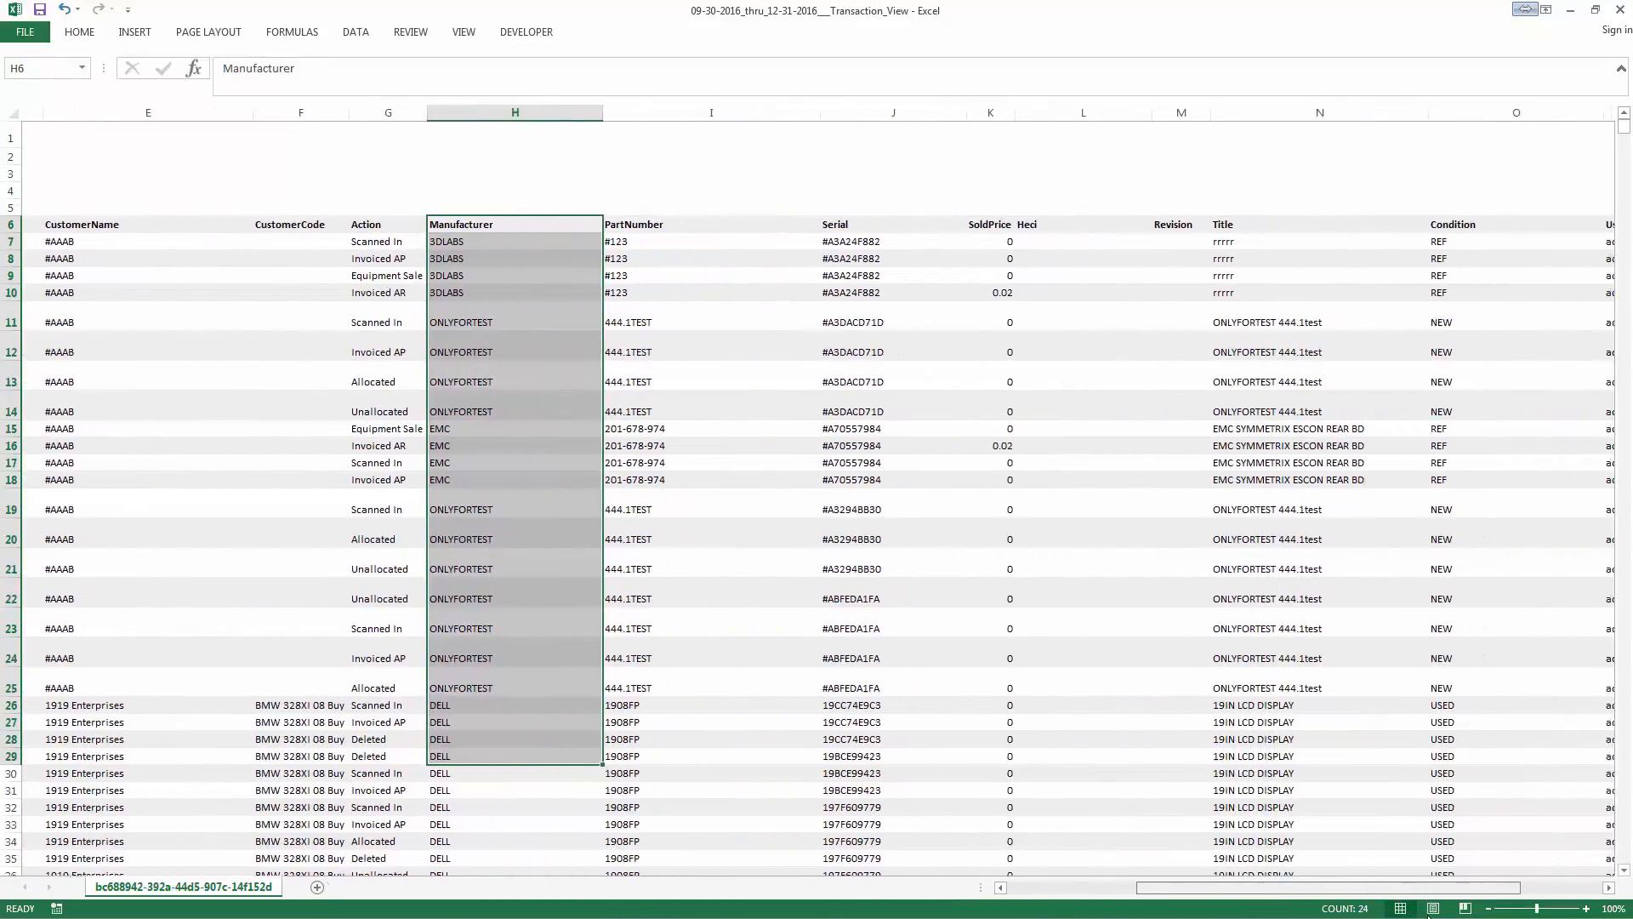
pyautogui.moveTo(969, 223); pyautogui.dragTo(970, 766)
pyautogui.click(1152, 223)
pyautogui.click(1201, 223)
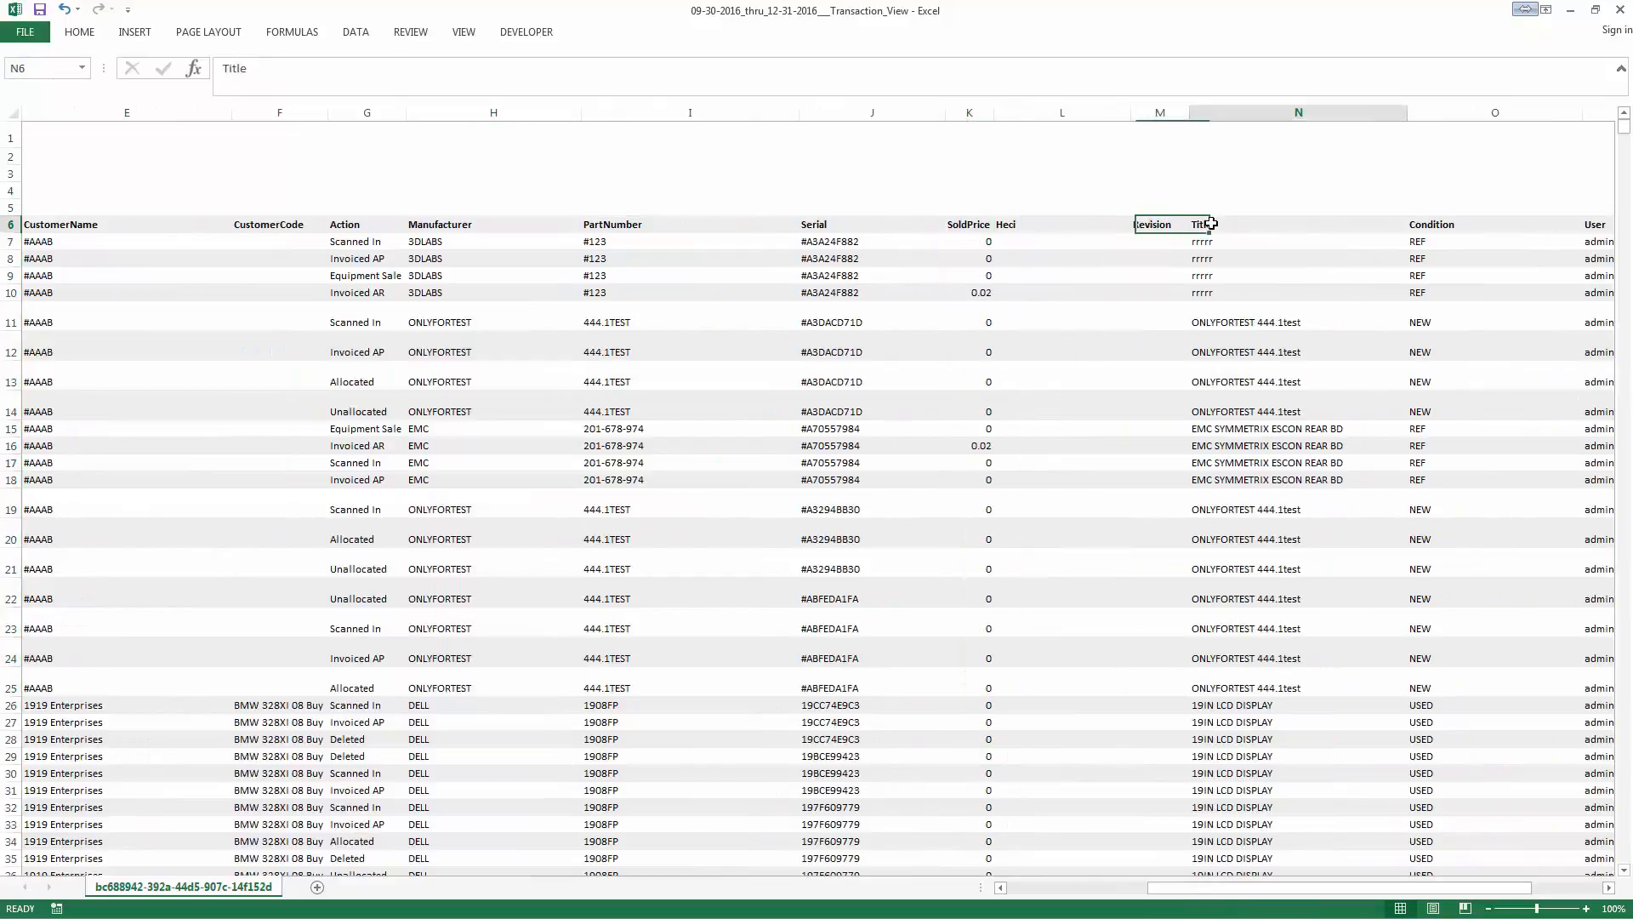
pyautogui.click(1572, 896)
pyautogui.moveTo(1546, 896); pyautogui.dragTo(1476, 901)
pyautogui.moveTo(668, 223); pyautogui.dragTo(697, 907)
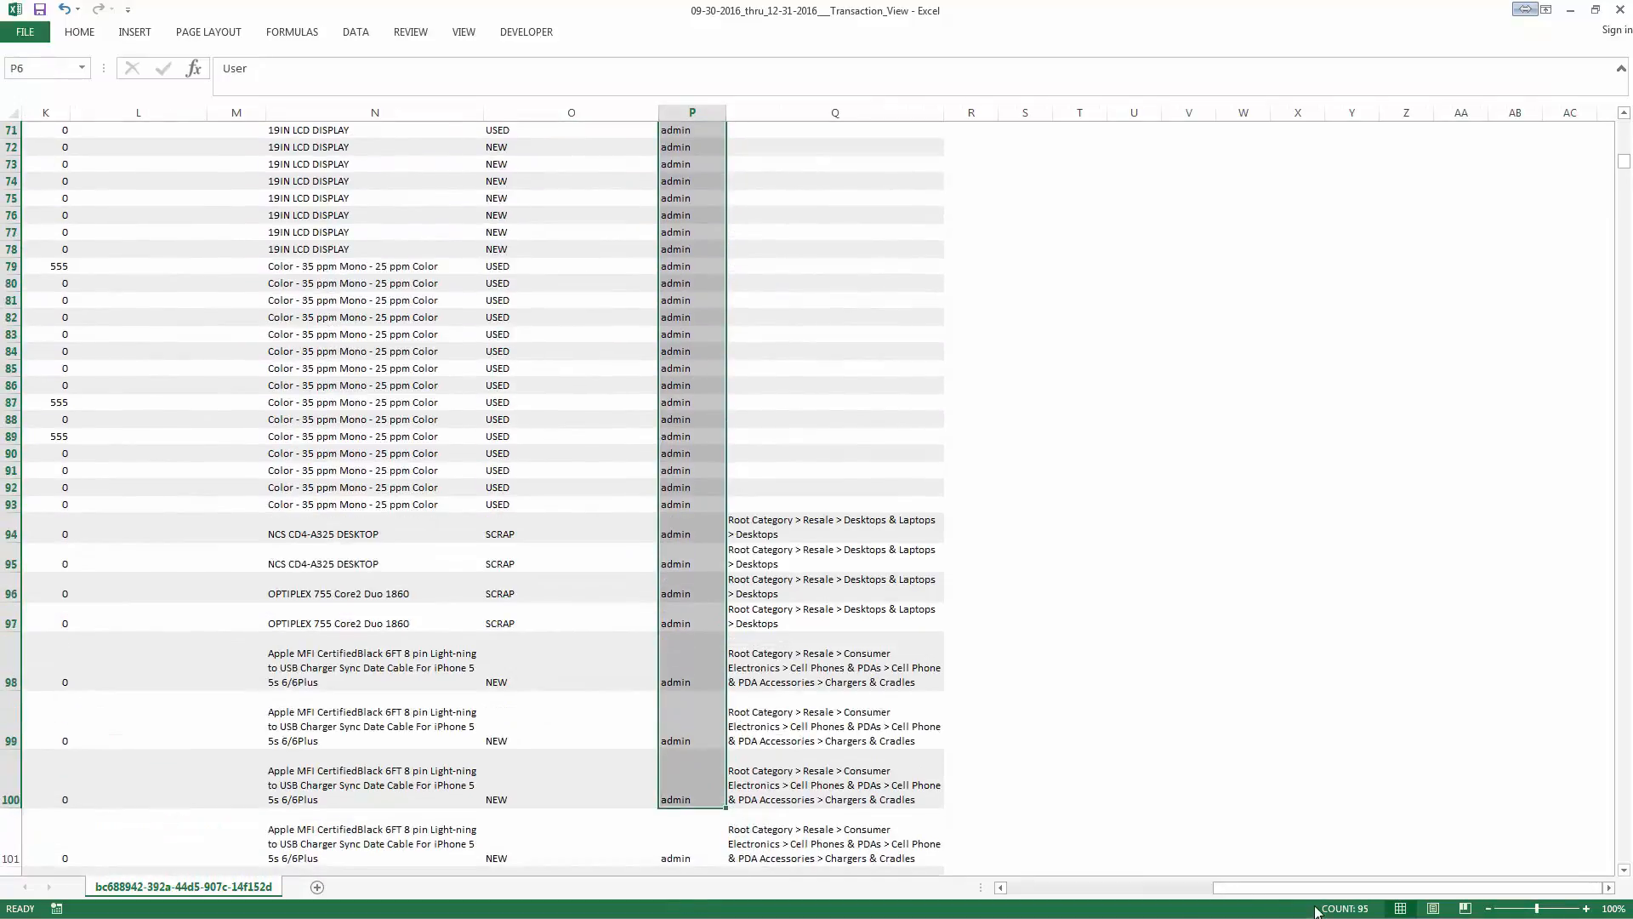
# Create a PivotTable on a new worksheet from the transaction data, starting at the Transaction Time header in A6.
pyautogui.click(1195, 895)
pyautogui.click(312, 557)
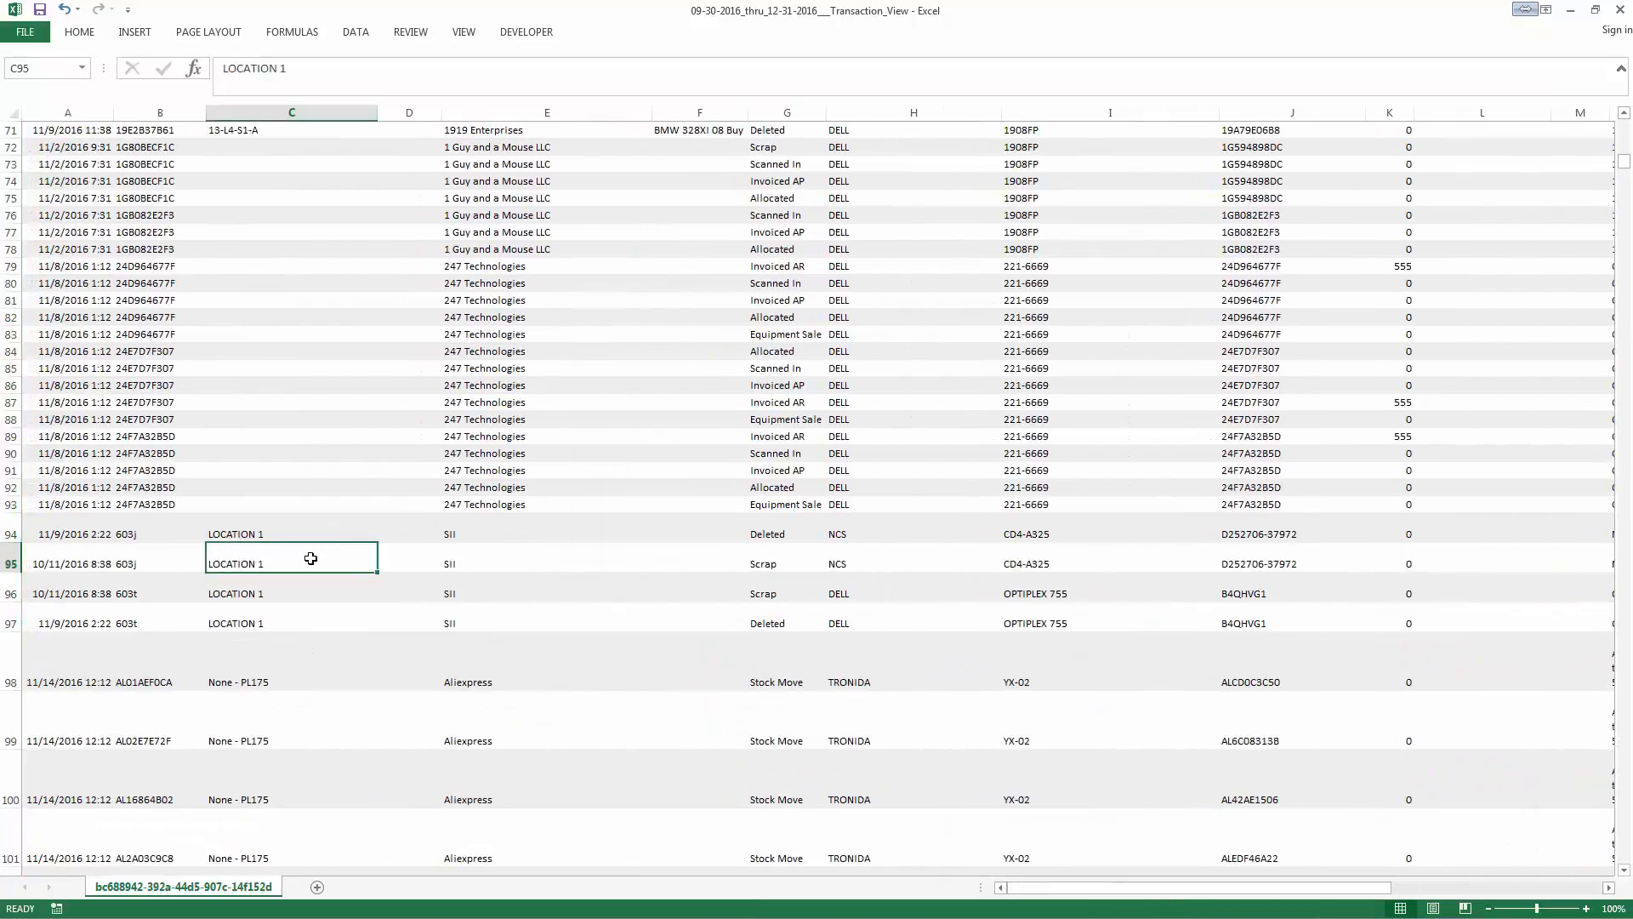
pyautogui.scroll(20, 310, 557)
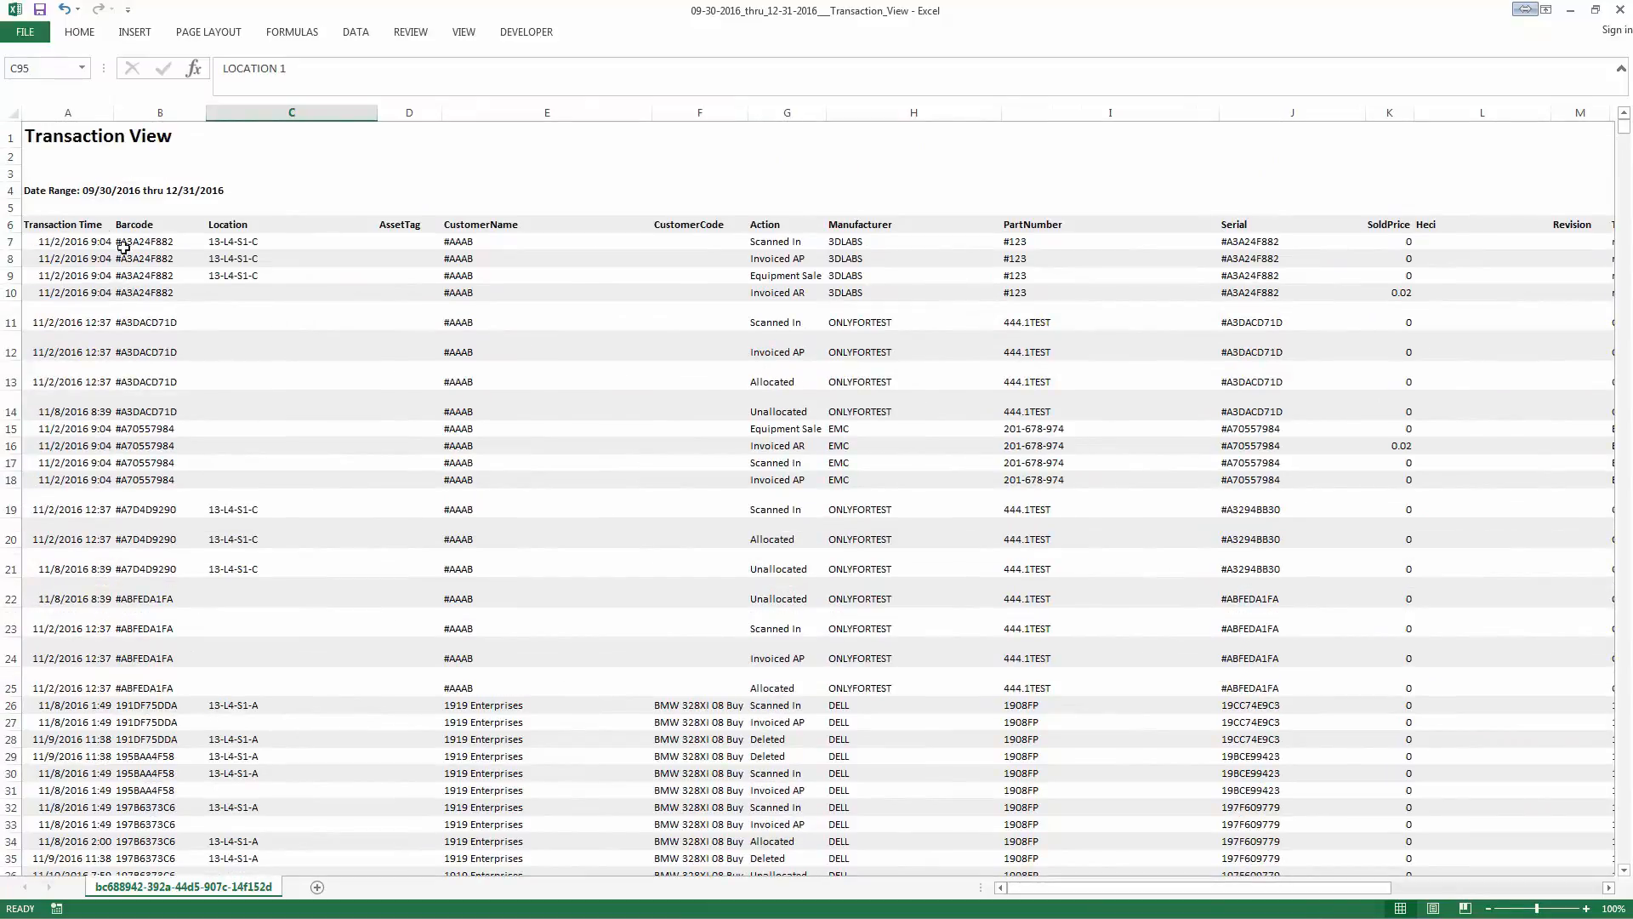
pyautogui.click(59, 223)
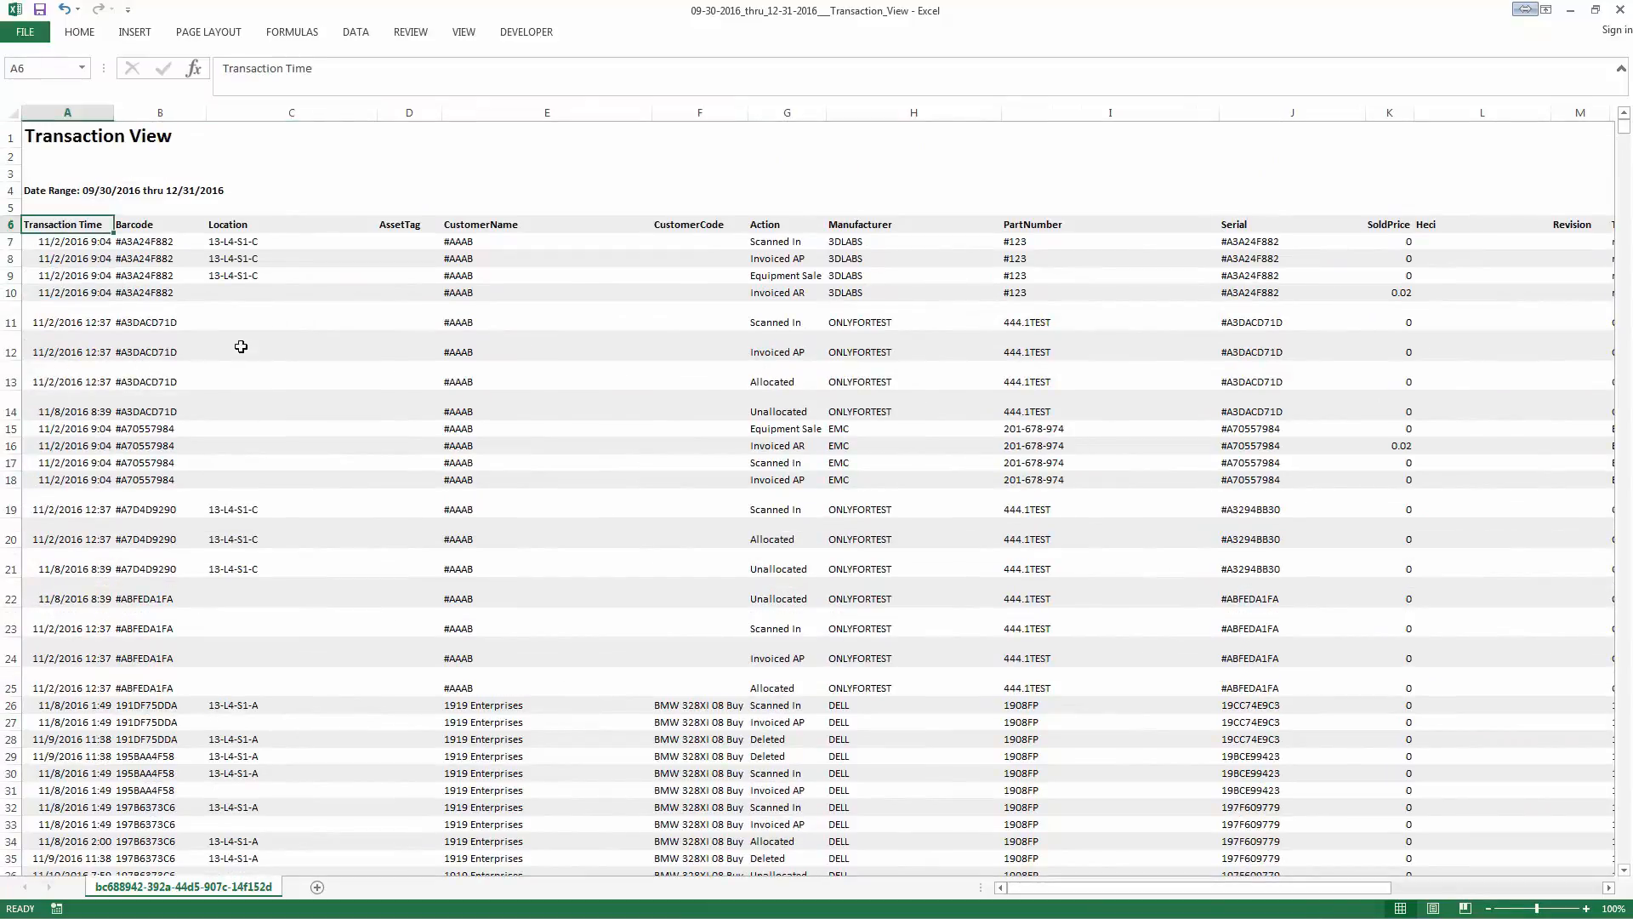
pyautogui.click(152, 39)
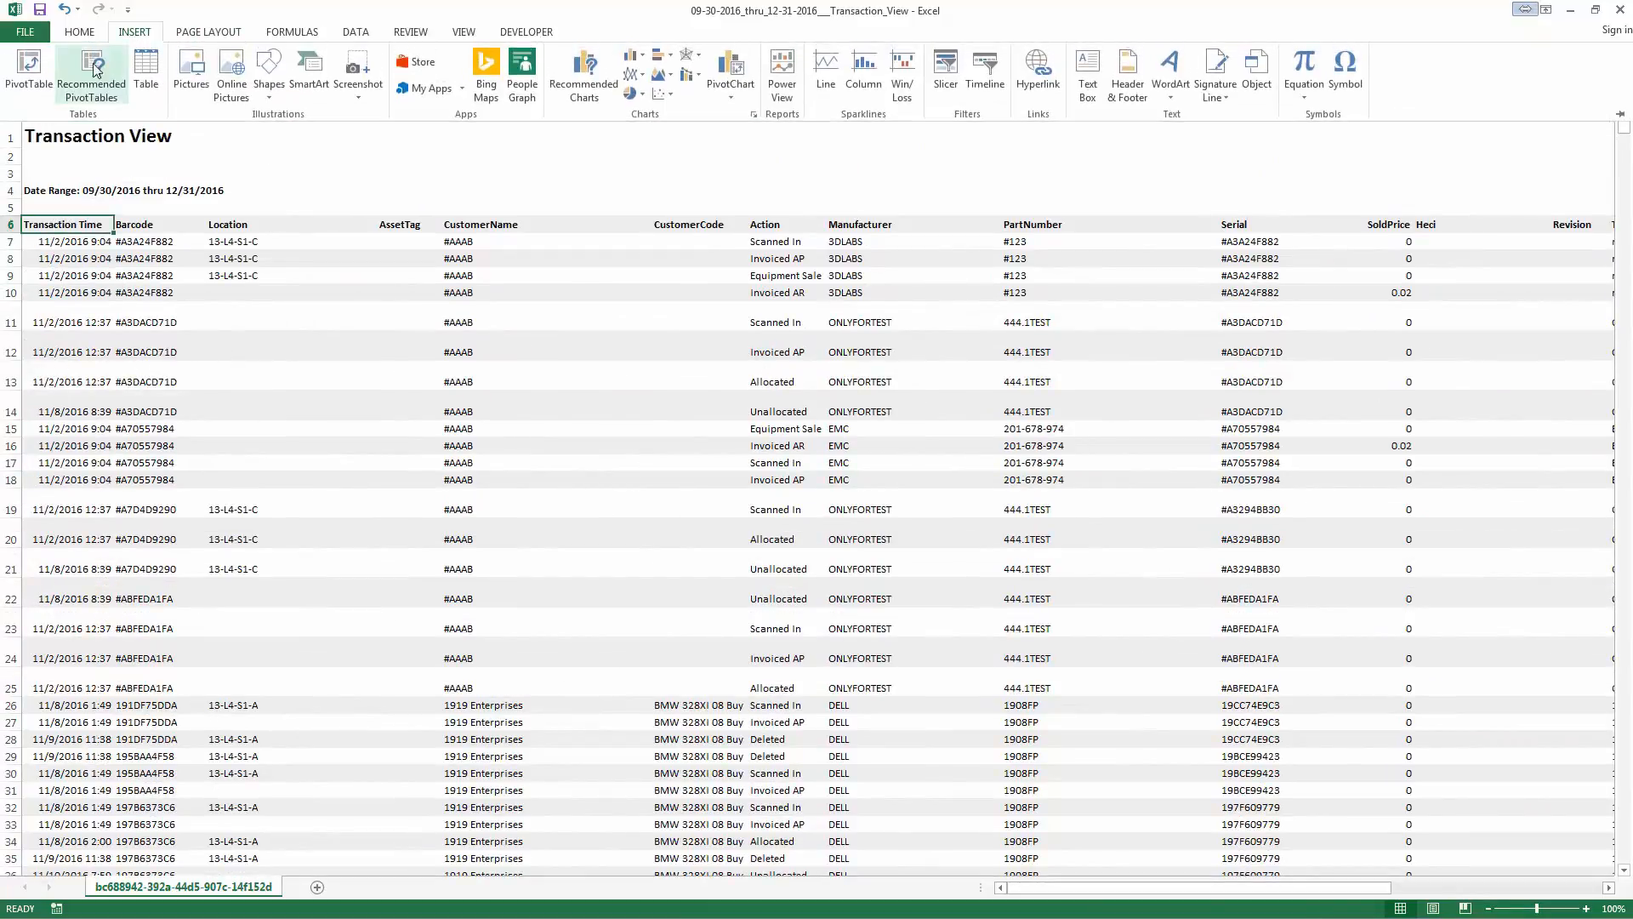
pyautogui.click(34, 74)
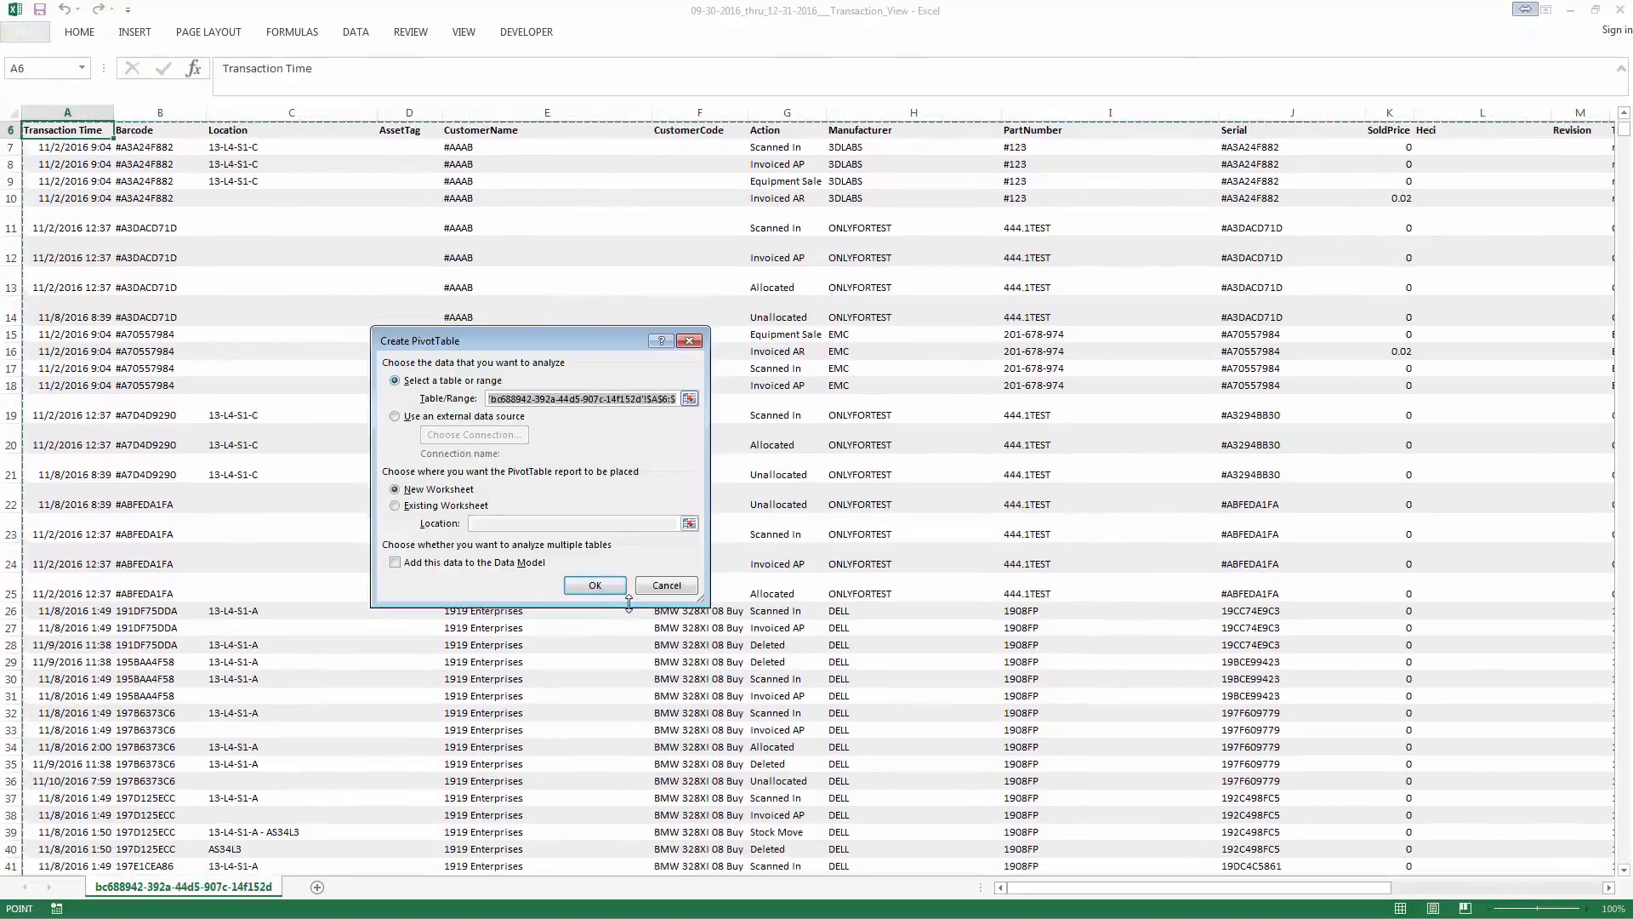
pyautogui.click(596, 585)
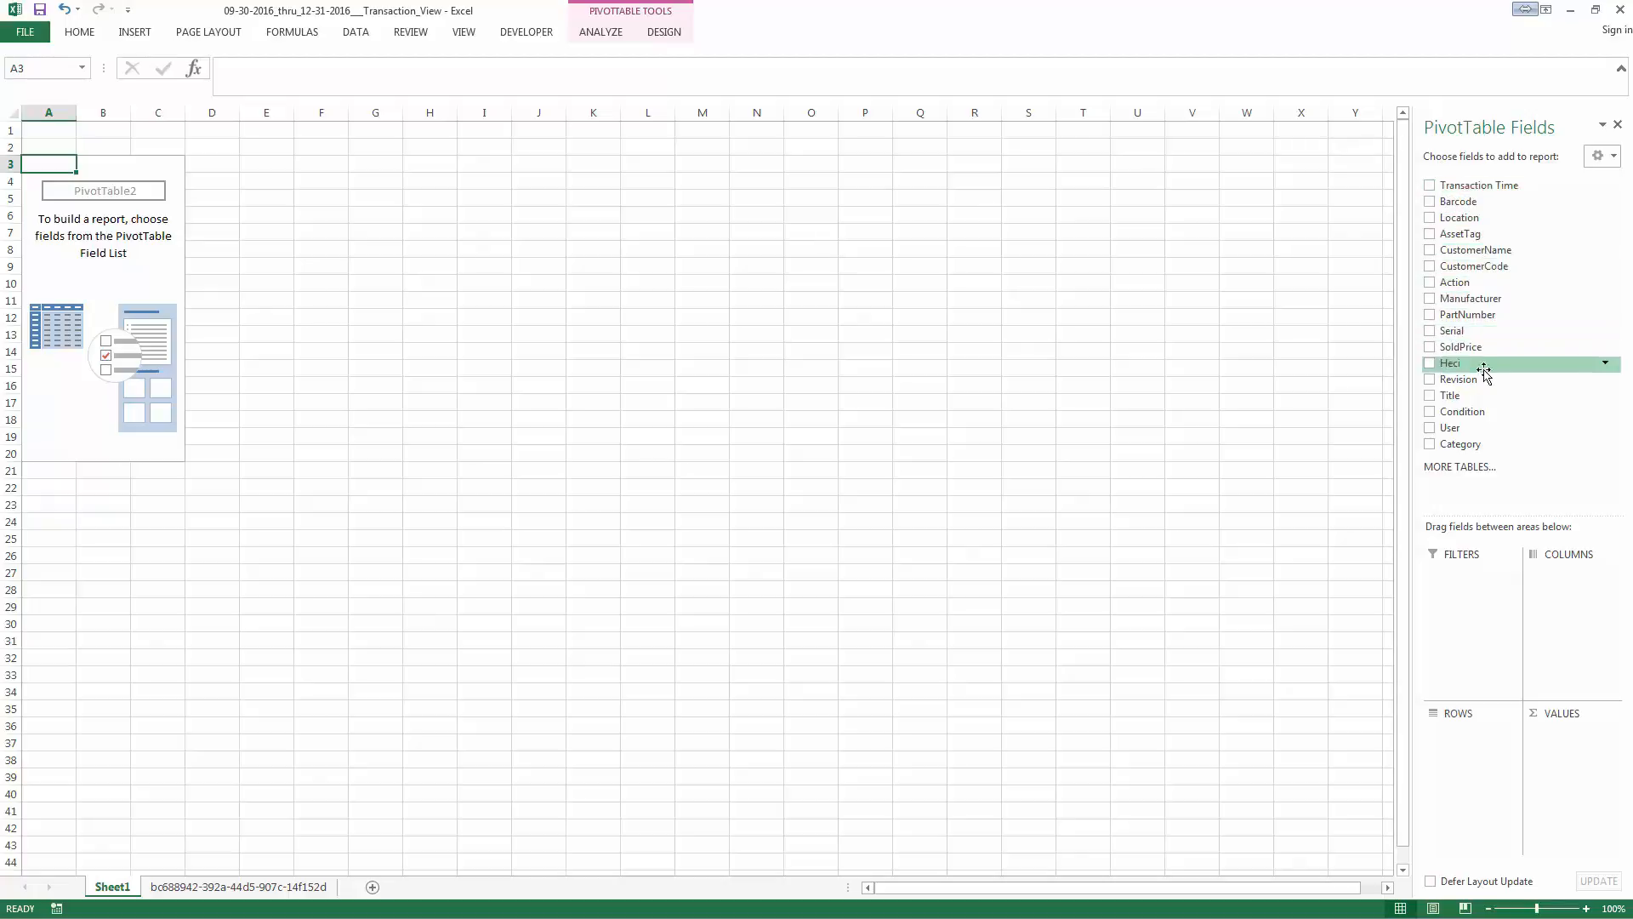
# Build the PivotTable with User and then Action as rows, and the count of Action as values.
pyautogui.moveTo(1478, 431); pyautogui.dragTo(1469, 763)
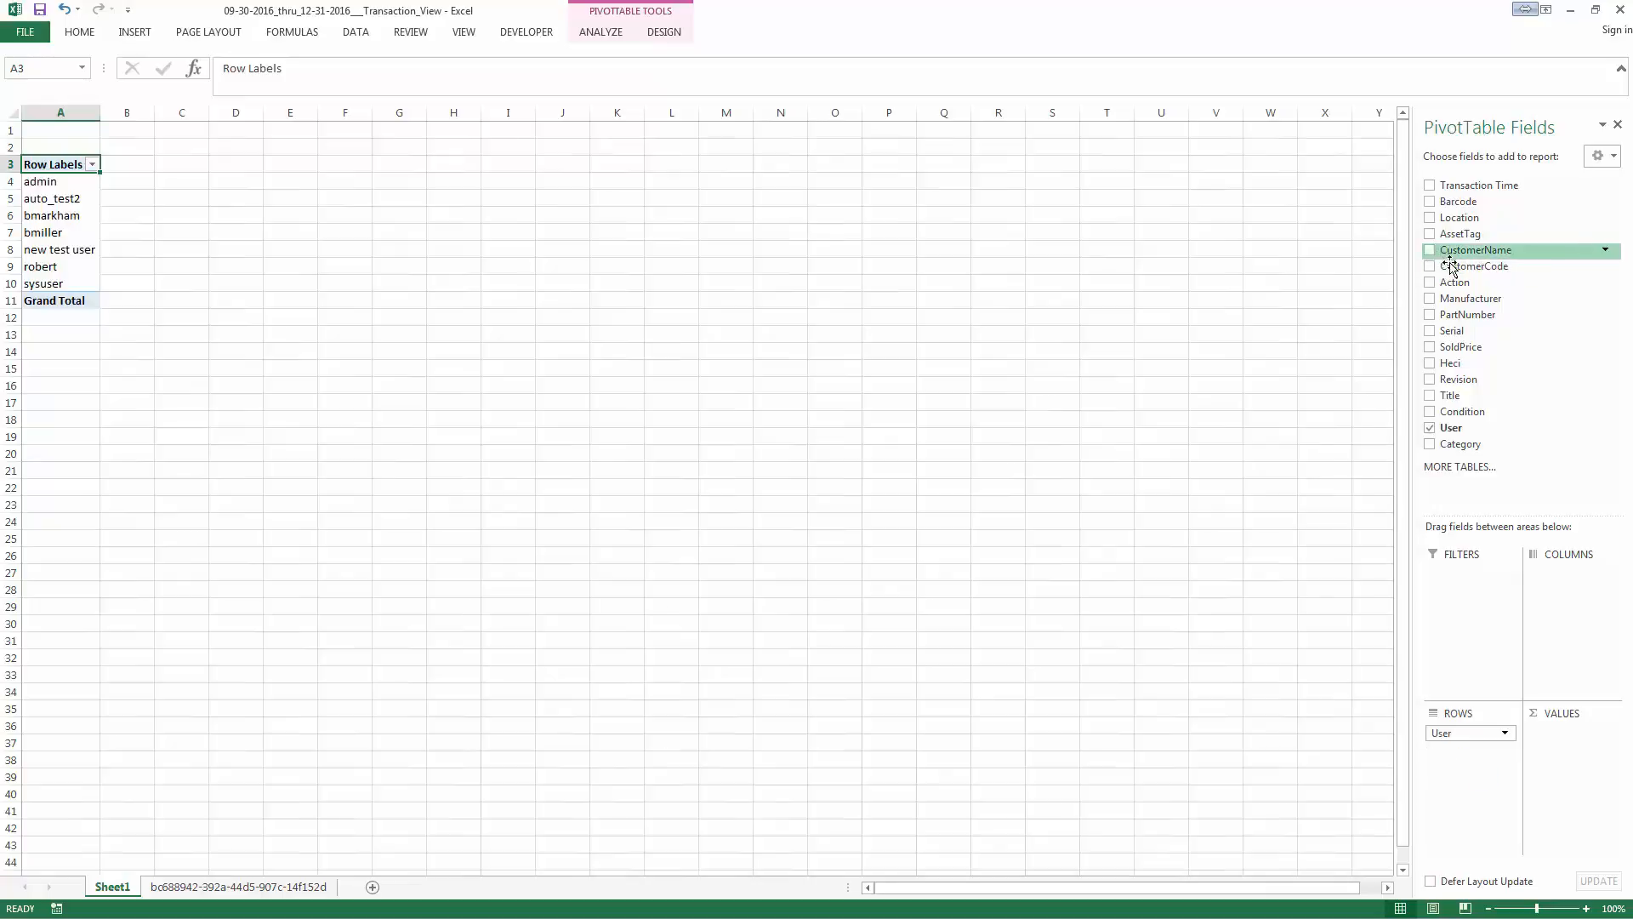
pyautogui.moveTo(1454, 281); pyautogui.dragTo(1480, 772)
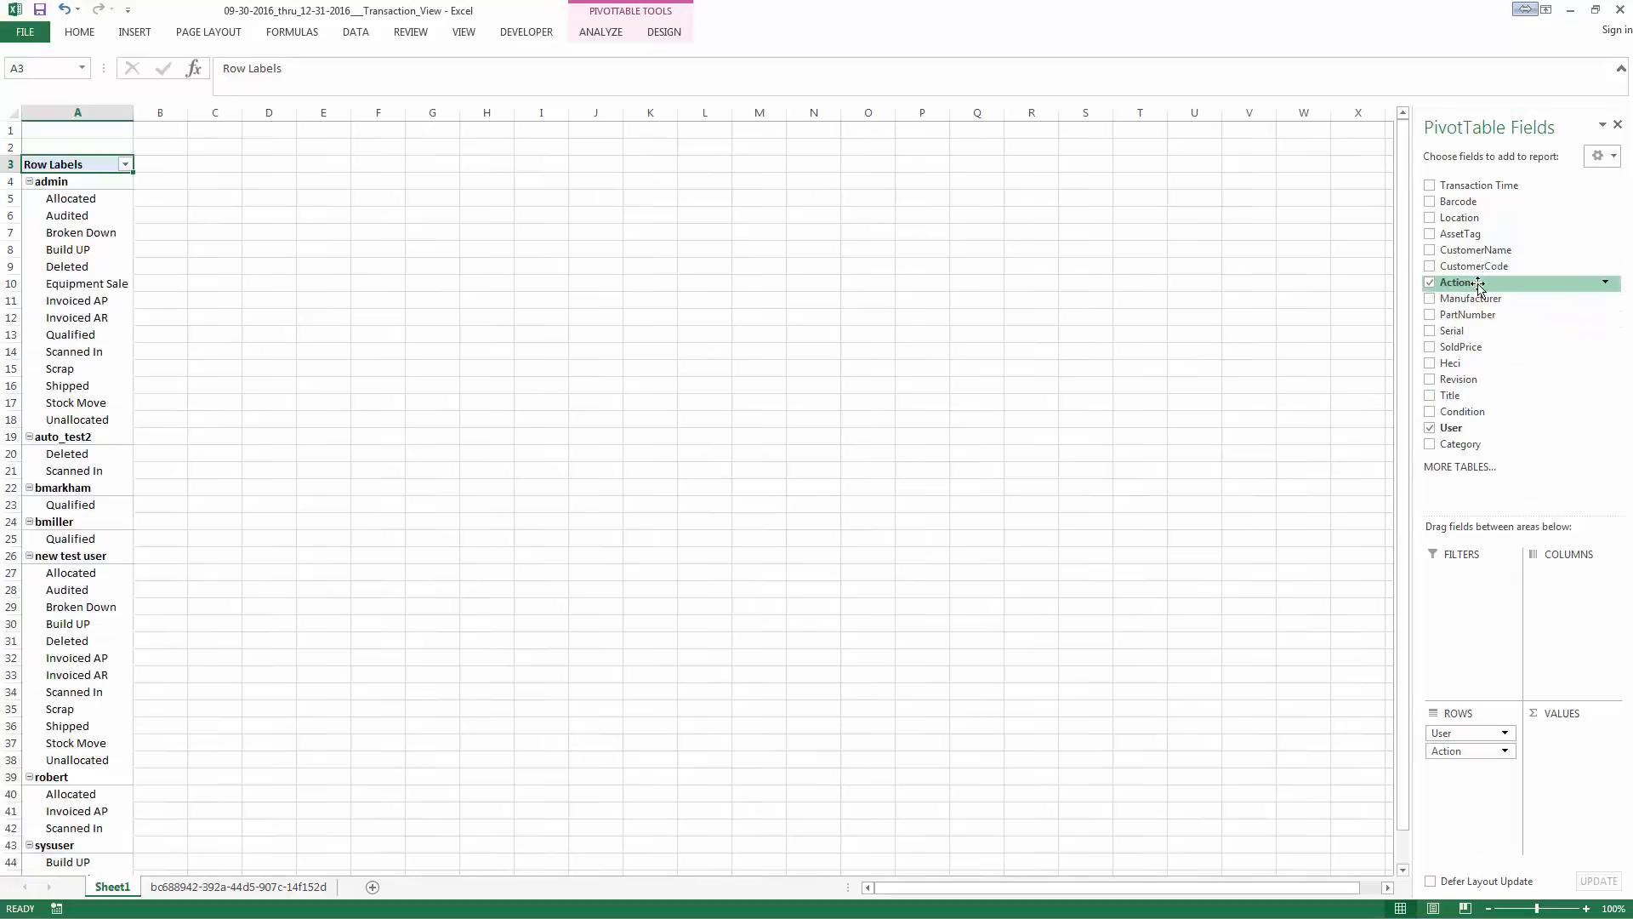
pyautogui.moveTo(1463, 283); pyautogui.dragTo(1570, 753)
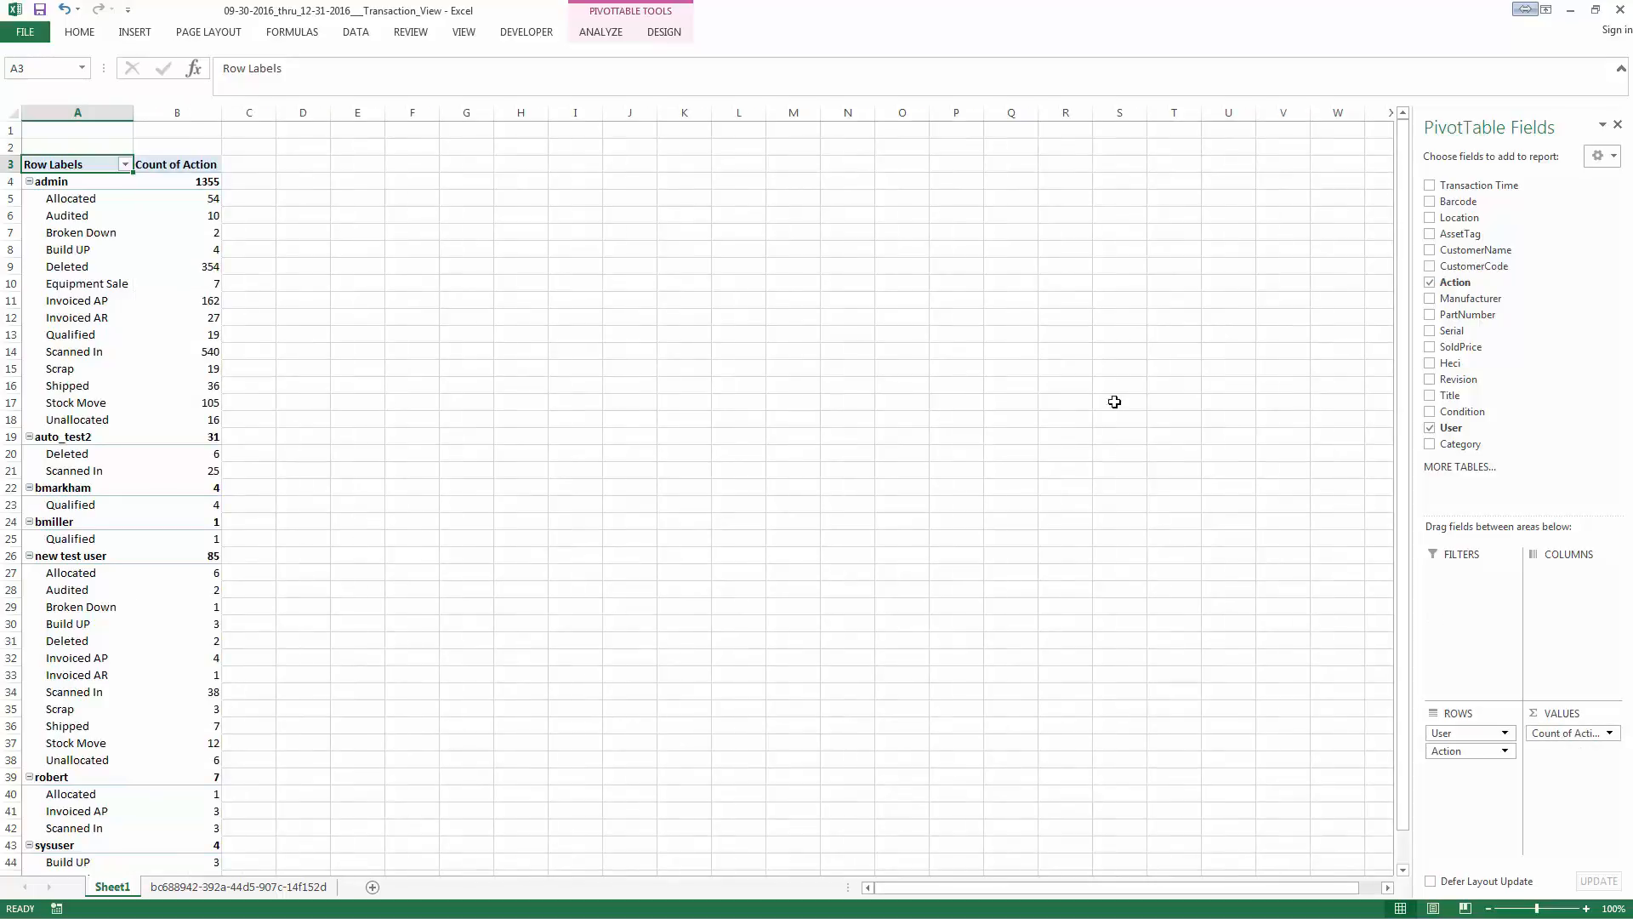
# Examine the admin user's action total and its individual action rows from Allocated to Build UP.
pyautogui.click(425, 246)
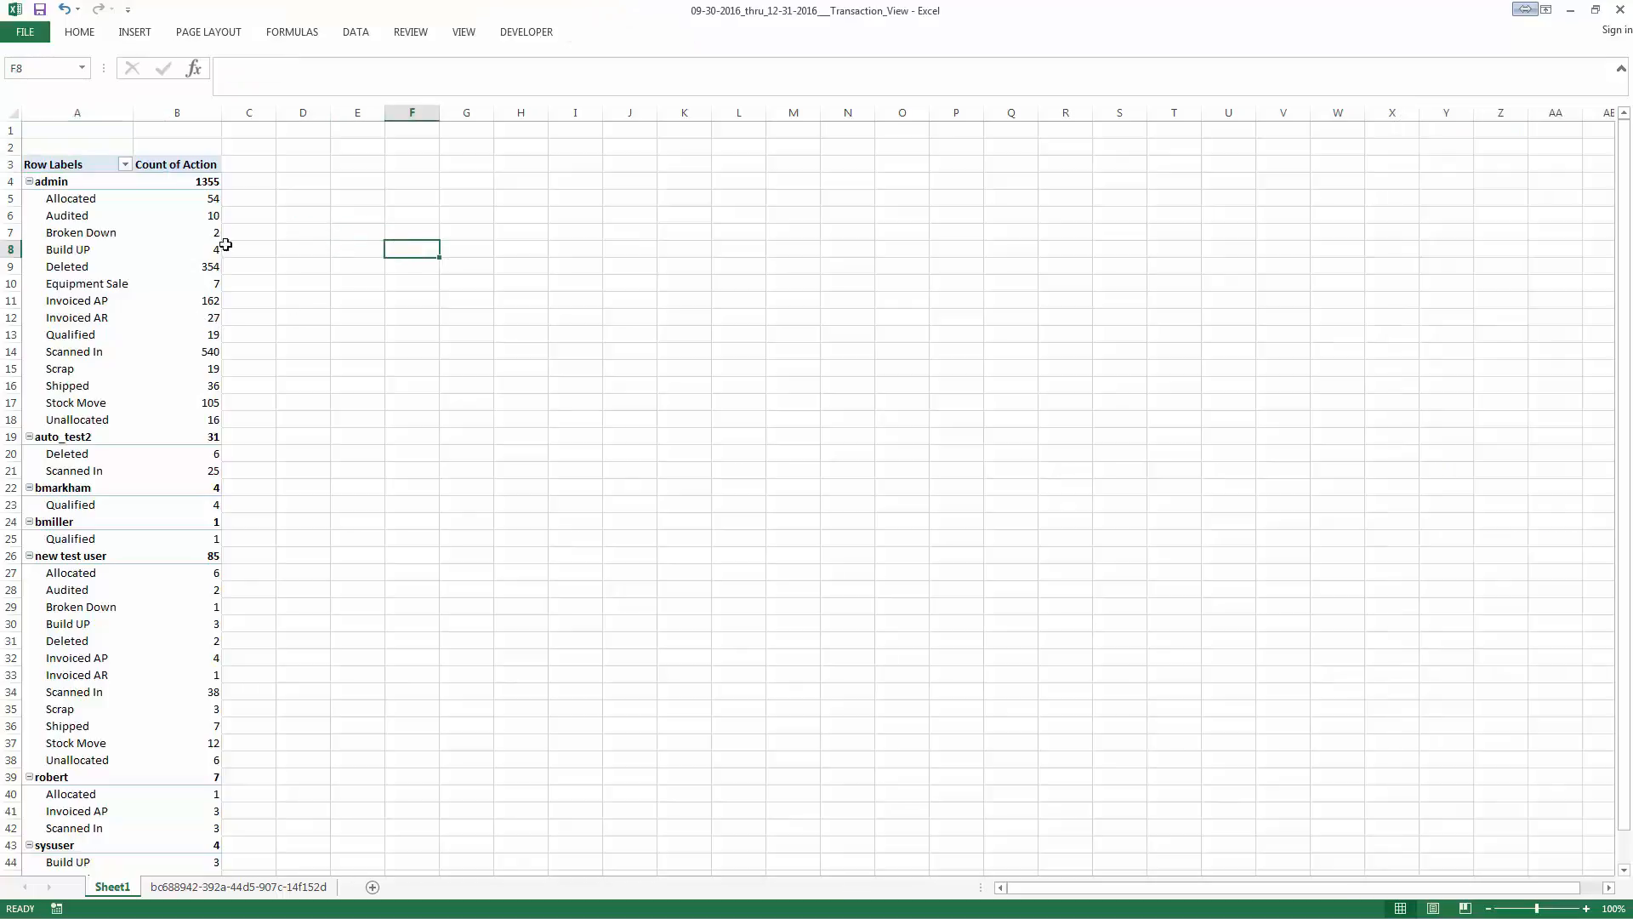
pyautogui.click(73, 182)
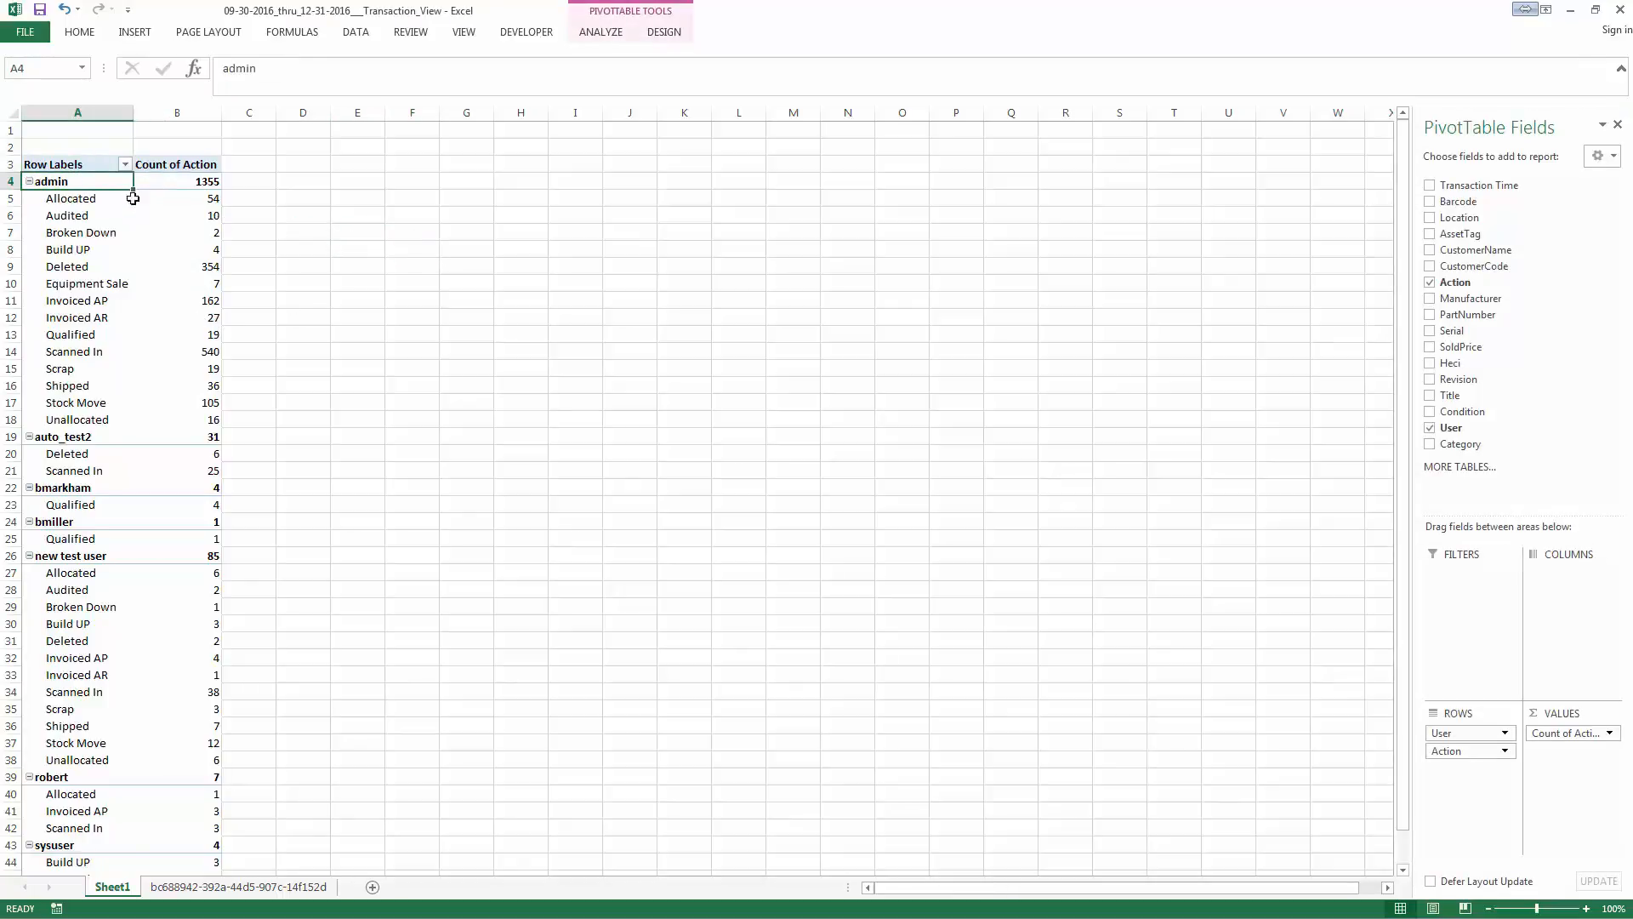
pyautogui.click(196, 188)
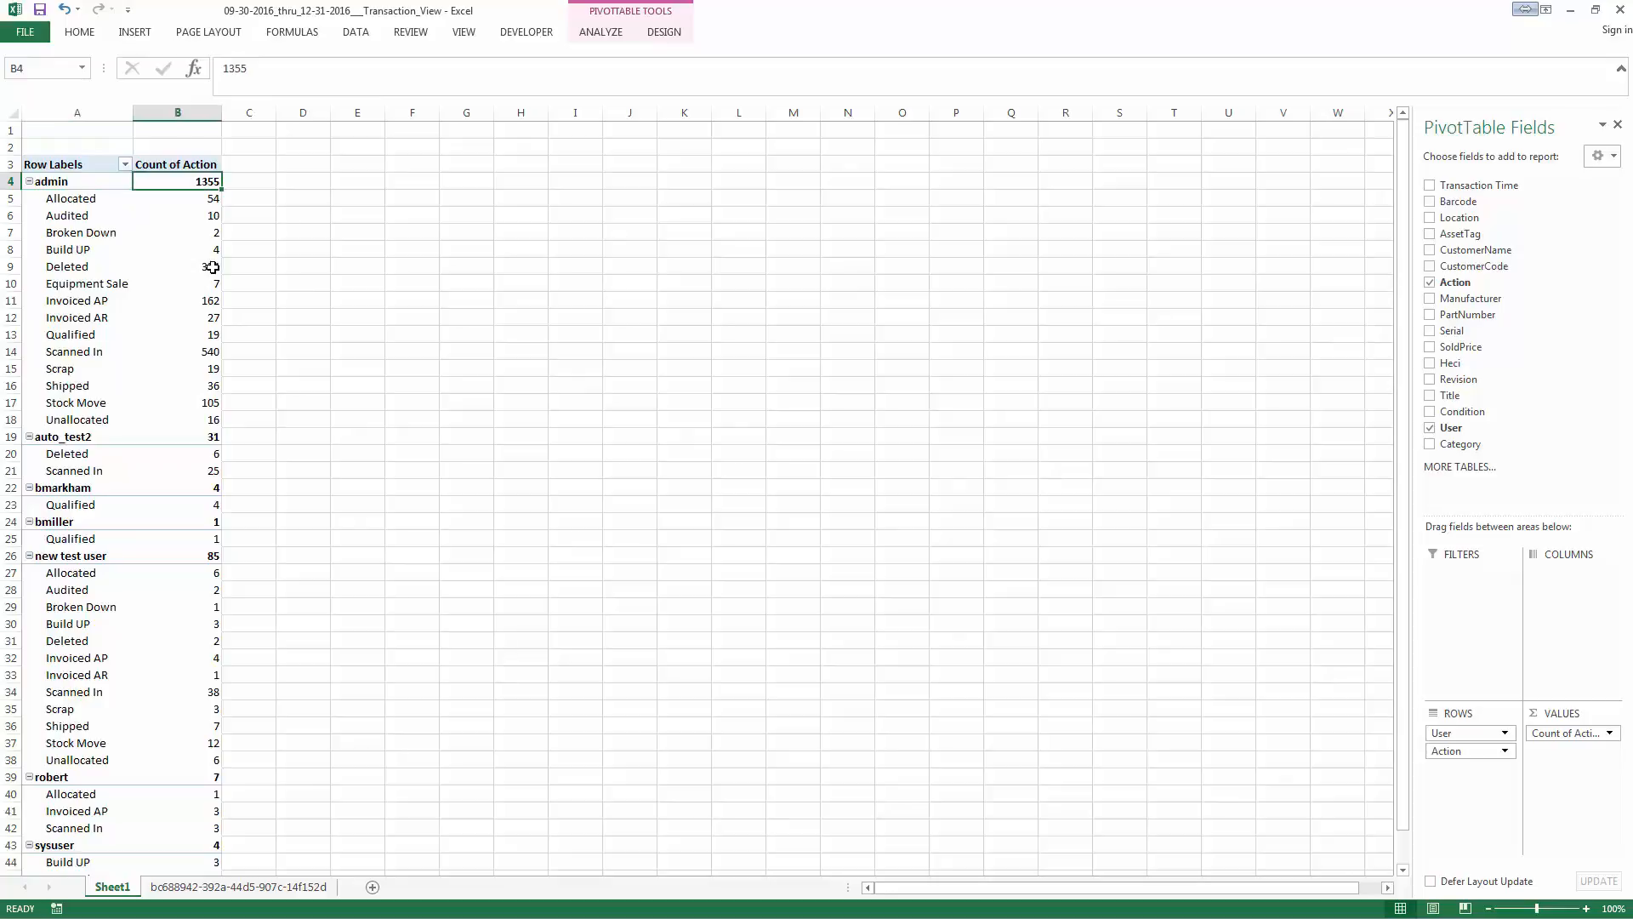
pyautogui.click(91, 203)
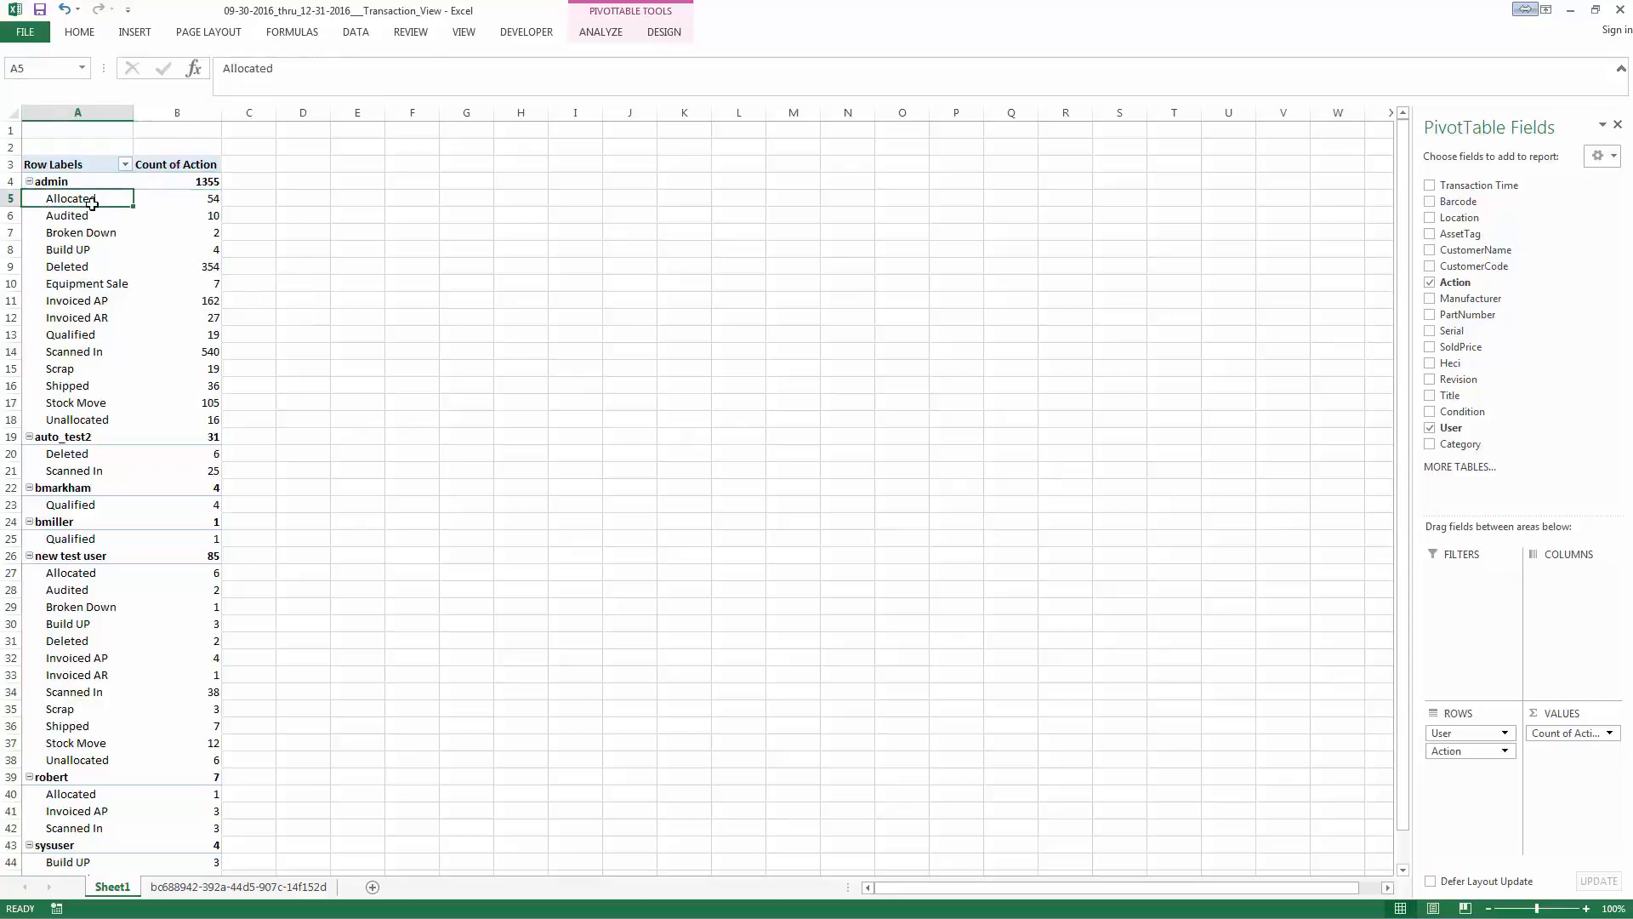
pyautogui.click(93, 217)
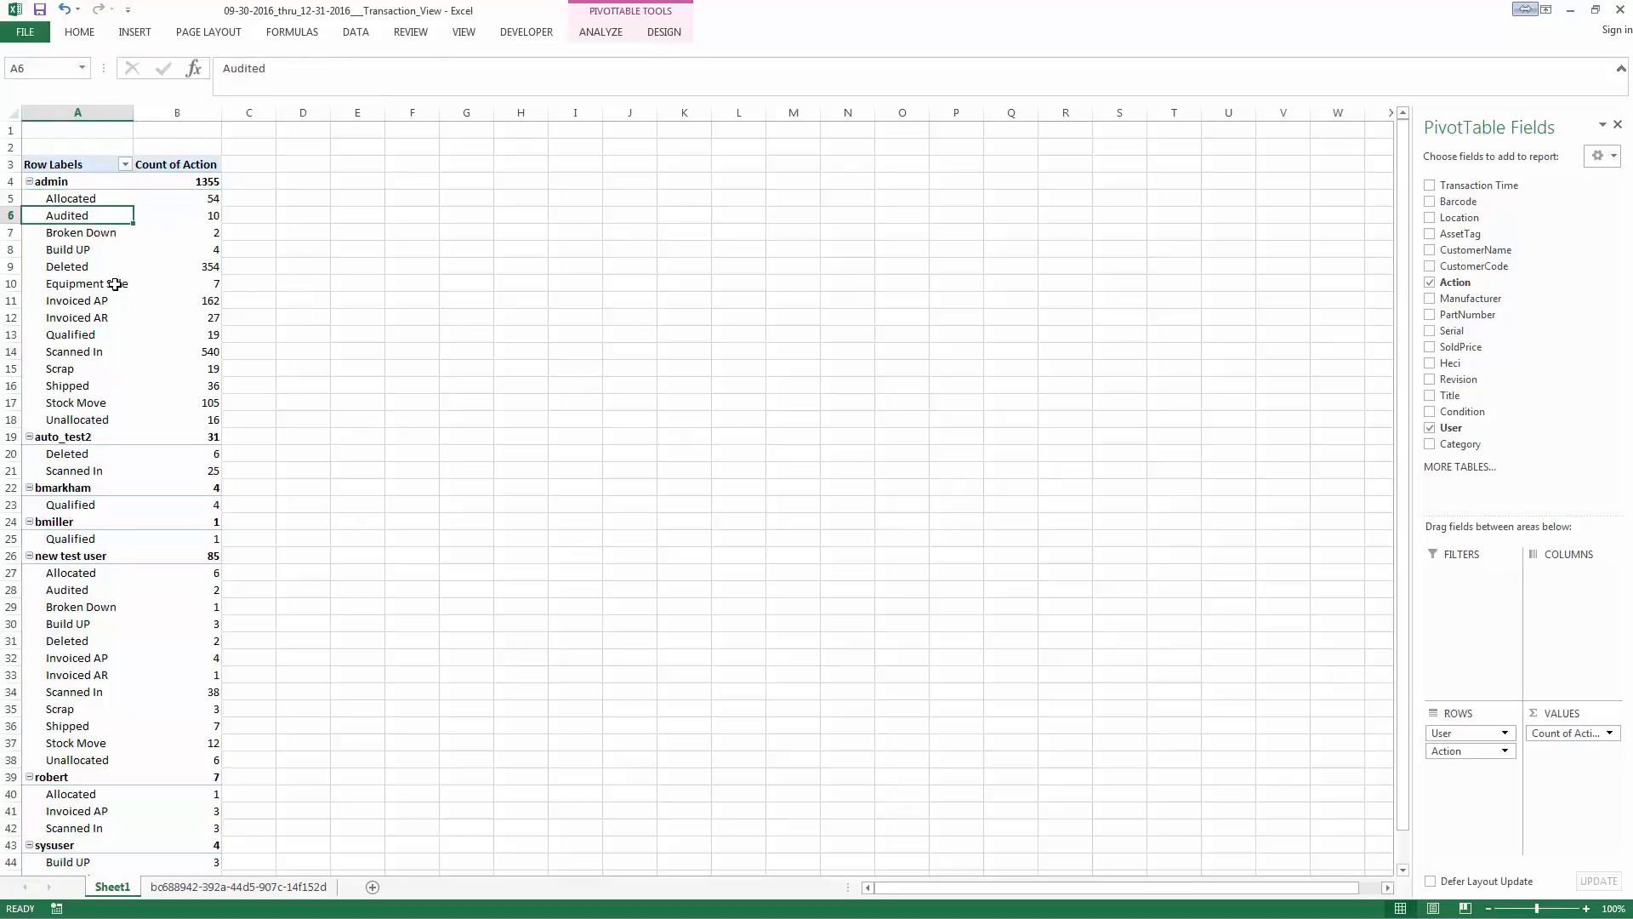
pyautogui.click(95, 236)
pyautogui.click(93, 252)
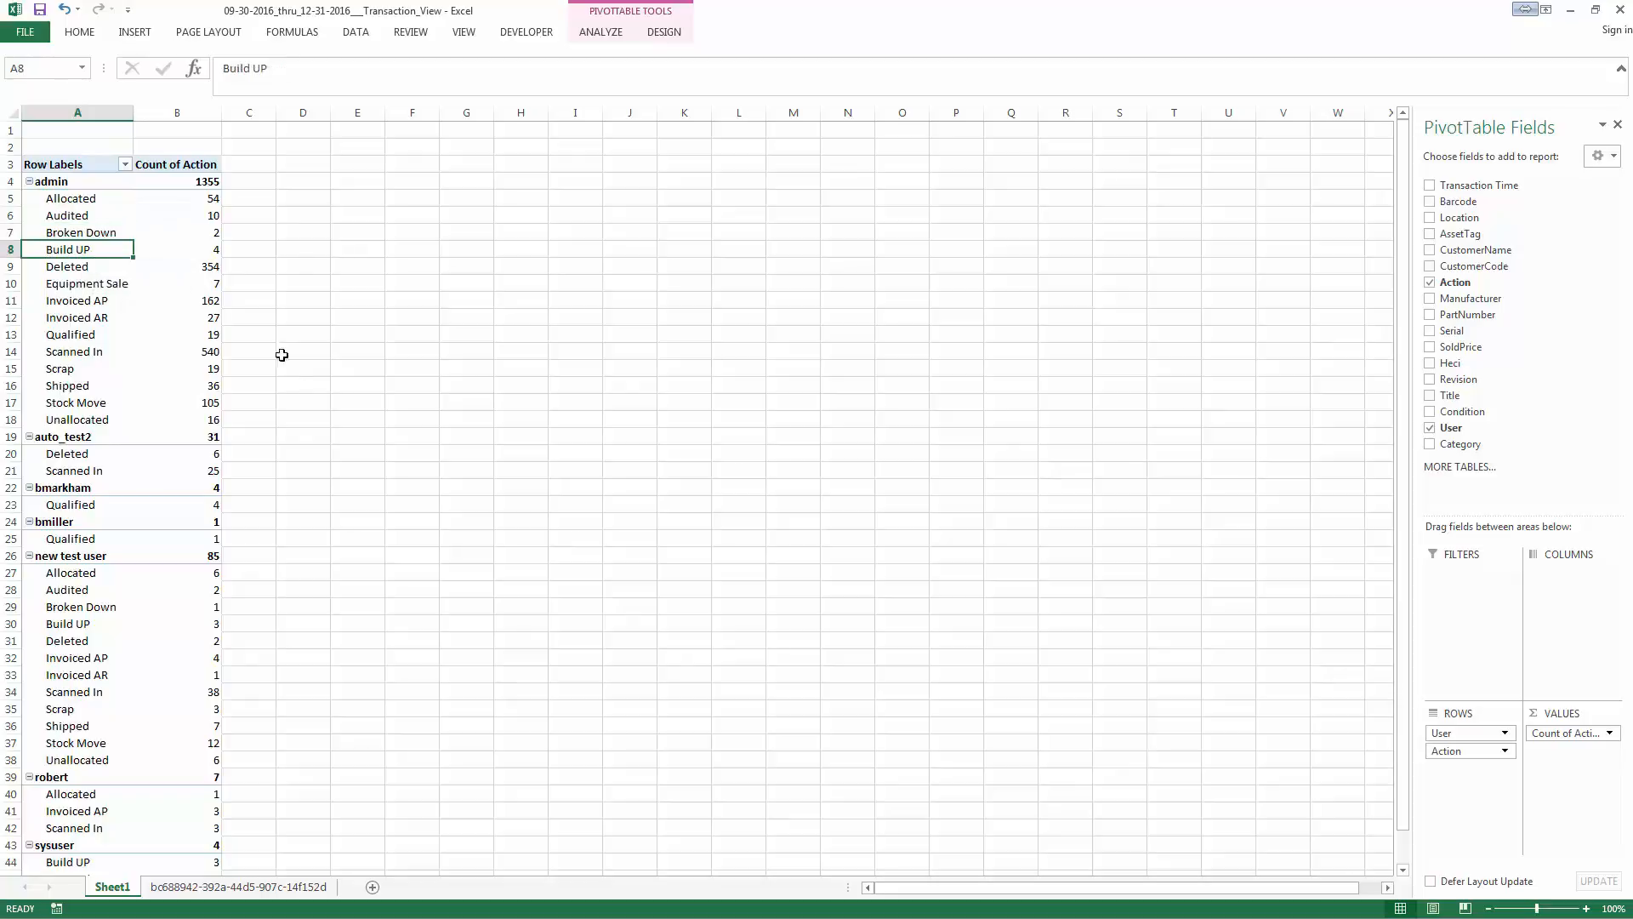
pyautogui.click(320, 517)
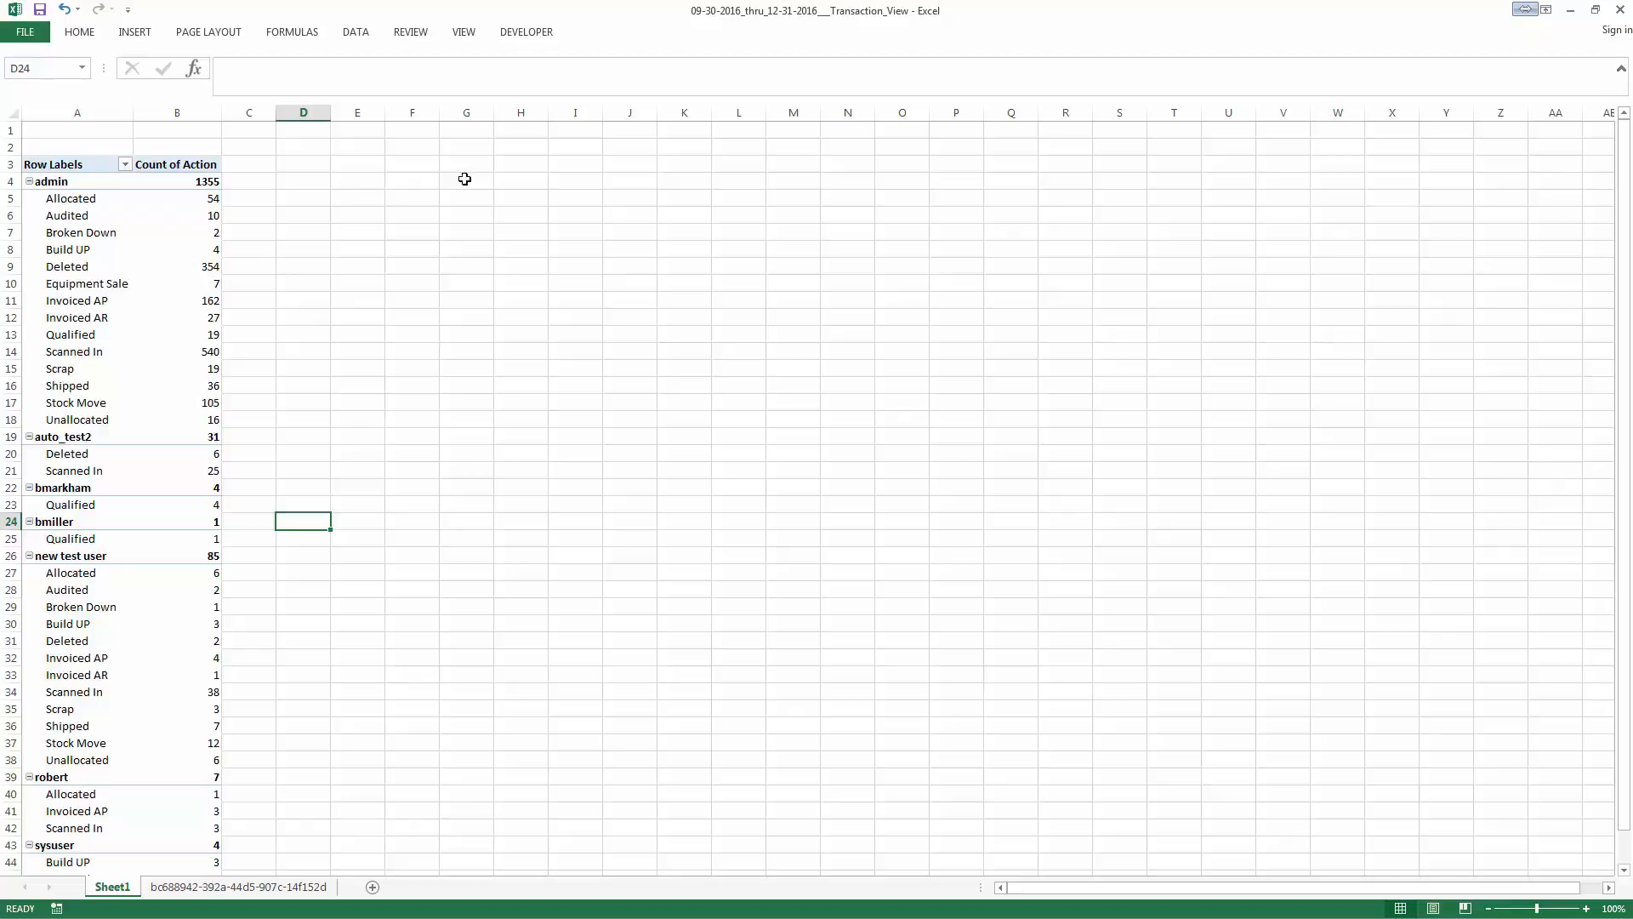
# Compare the total action counts between the different users in the PivotTable.
pyautogui.click(517, 272)
pyautogui.click(78, 182)
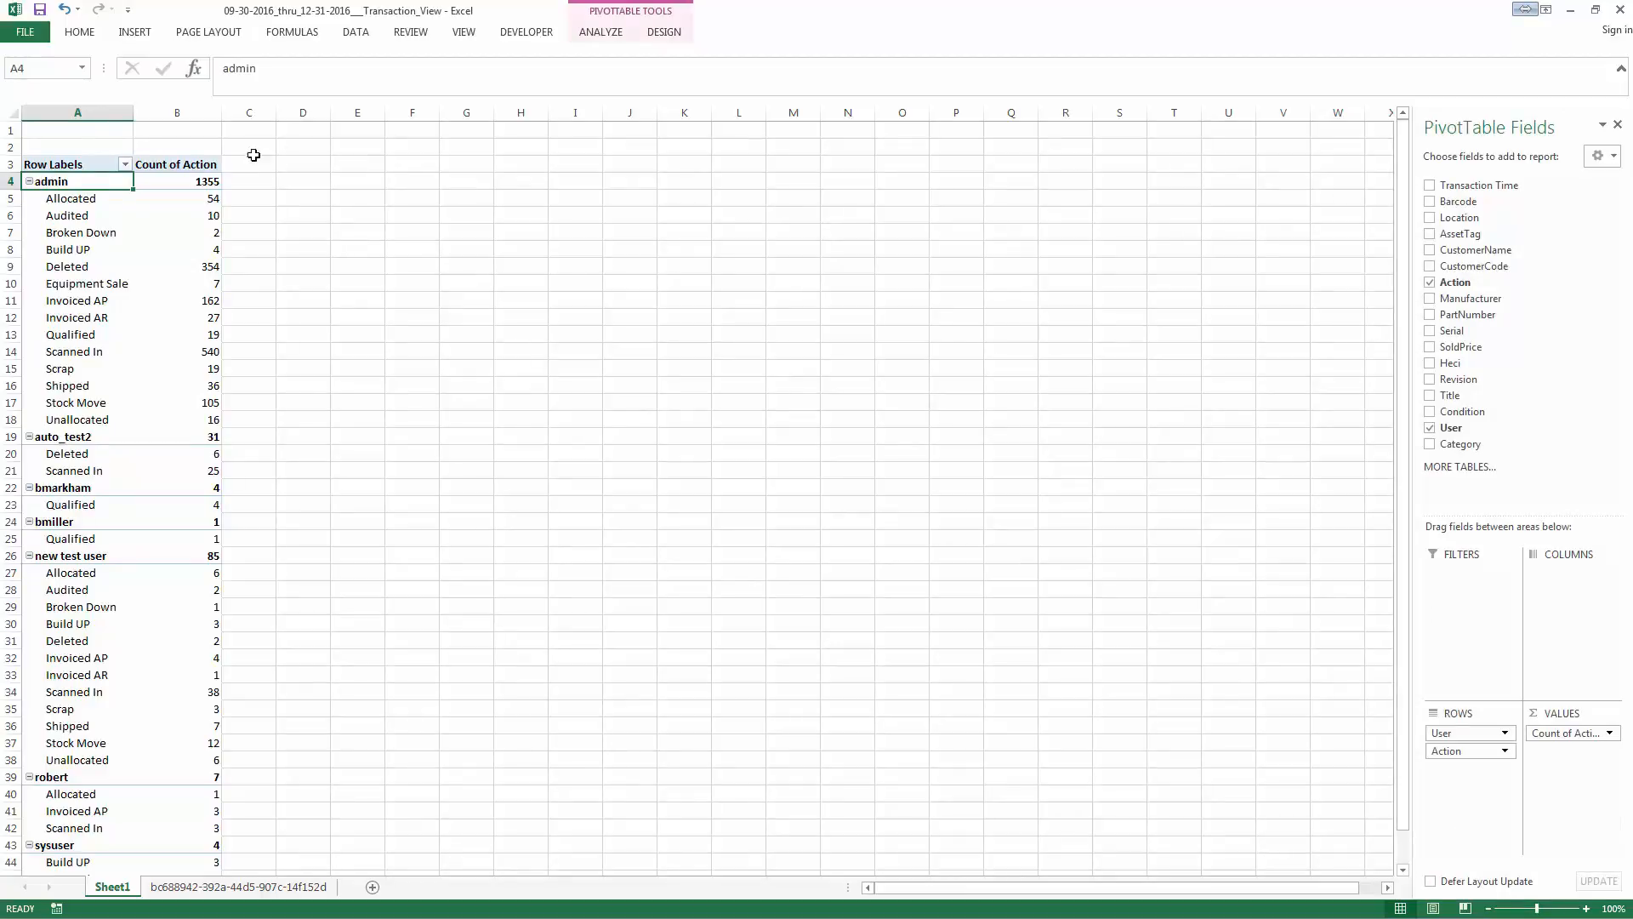
pyautogui.click(215, 180)
pyautogui.scroll(-1, 531, 439)
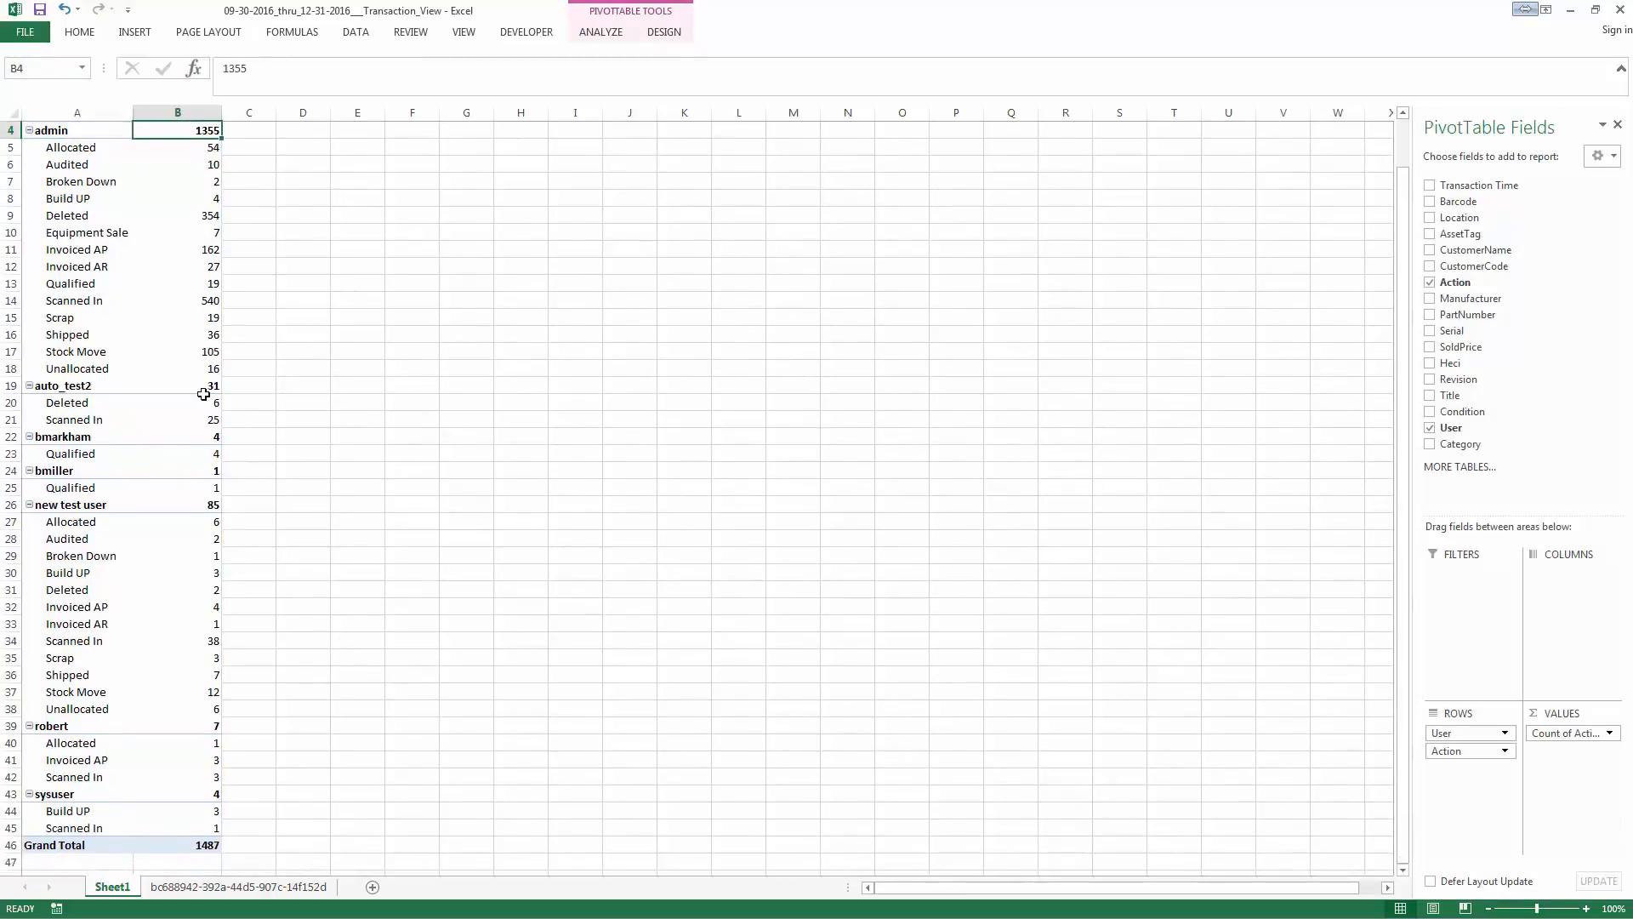
pyautogui.click(120, 382)
pyautogui.click(97, 441)
pyautogui.click(212, 436)
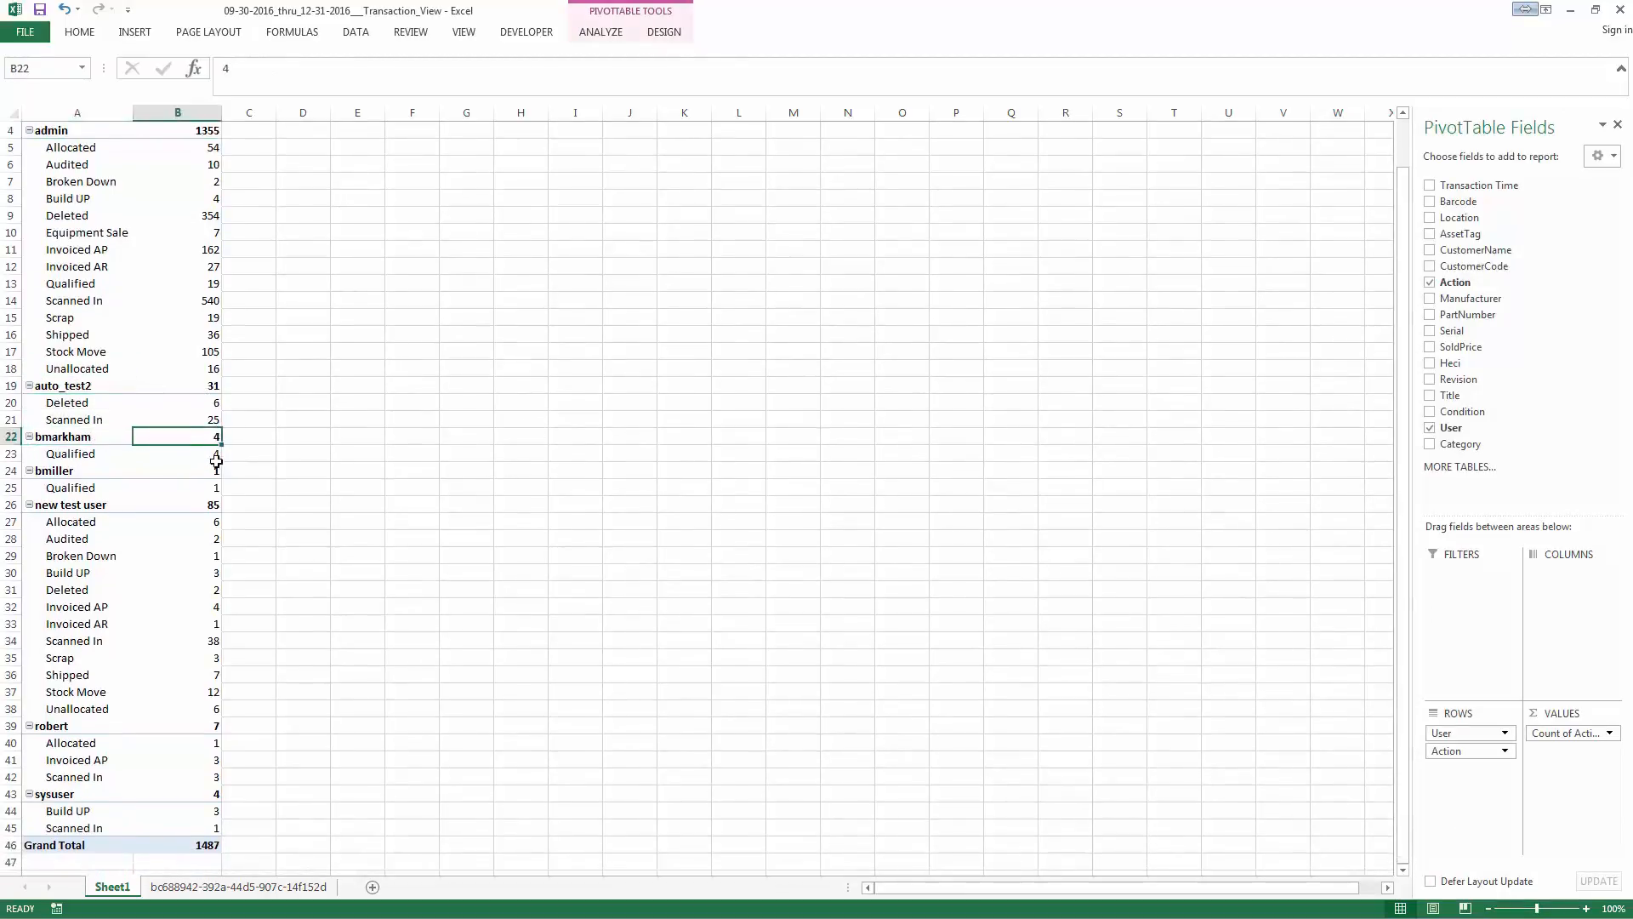
pyautogui.click(209, 504)
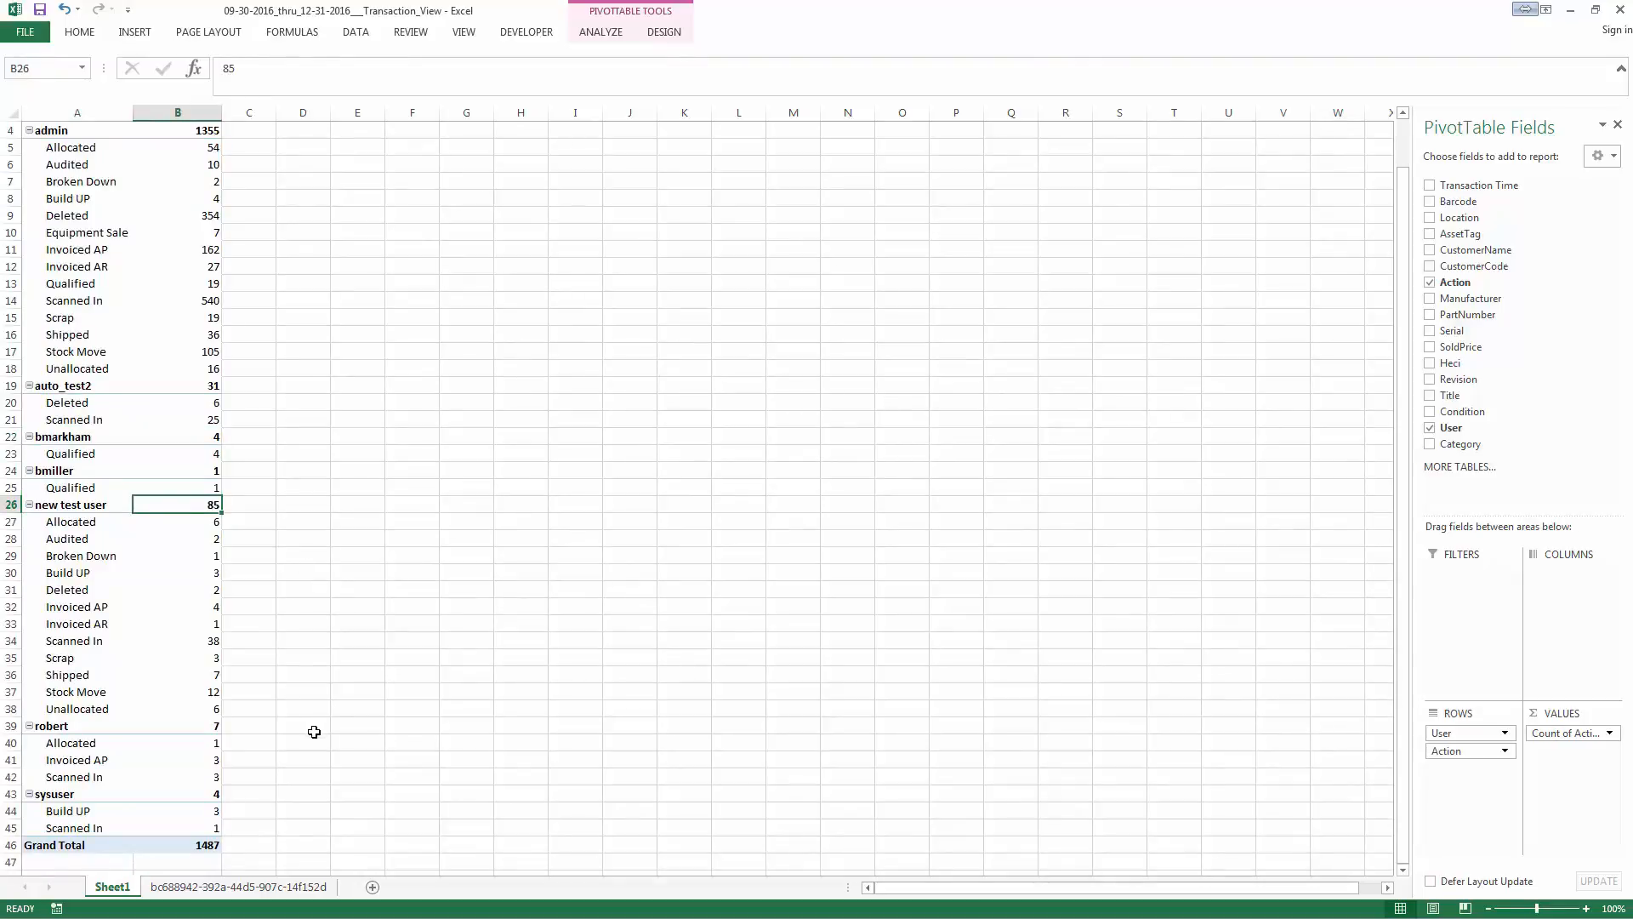